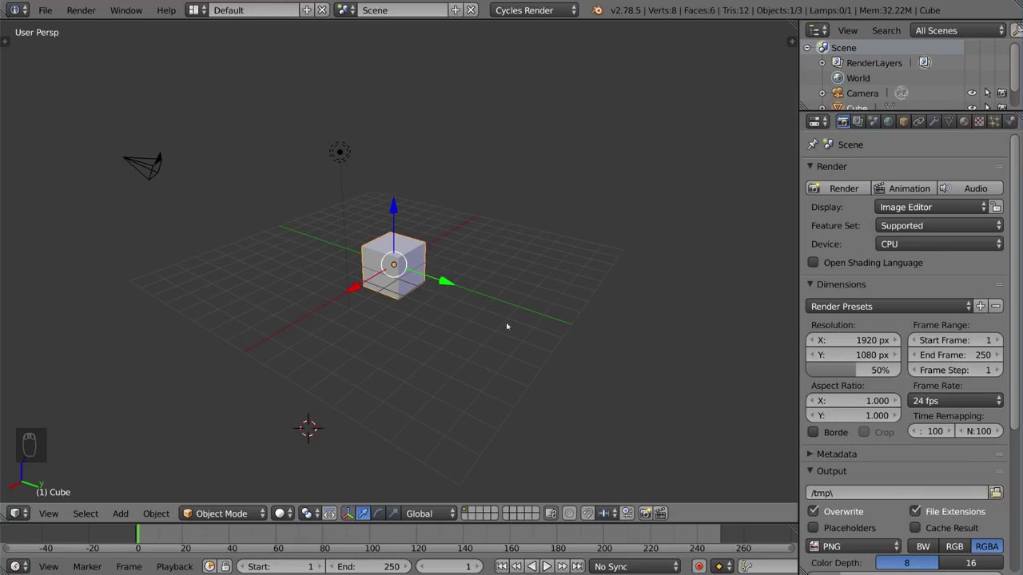
- Step through the Render Layers, Scene, World, Object and Constraints tabs, toggling the tool shelf and sidebar
click(858, 120)
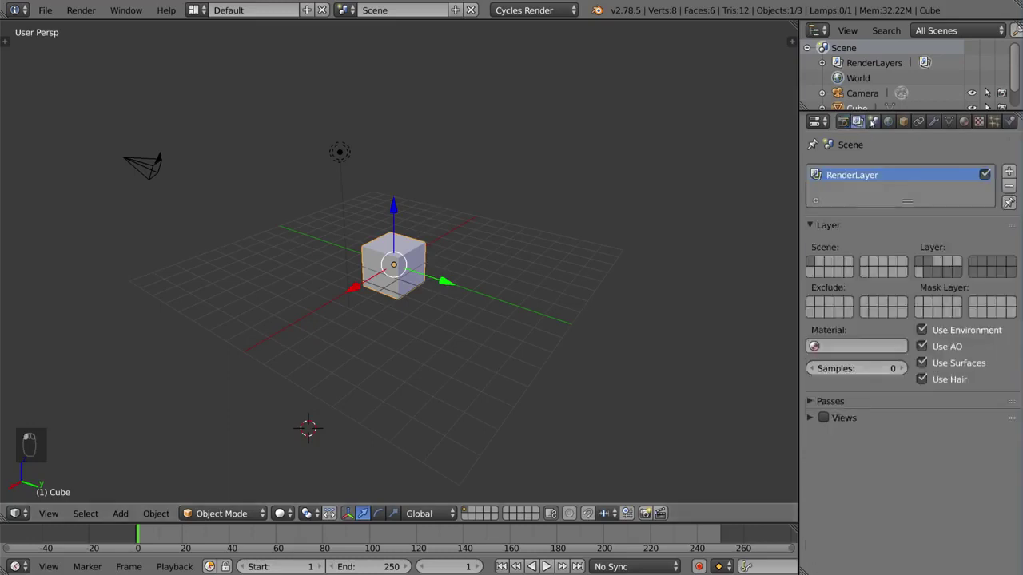
click(872, 121)
click(887, 121)
click(902, 121)
click(918, 120)
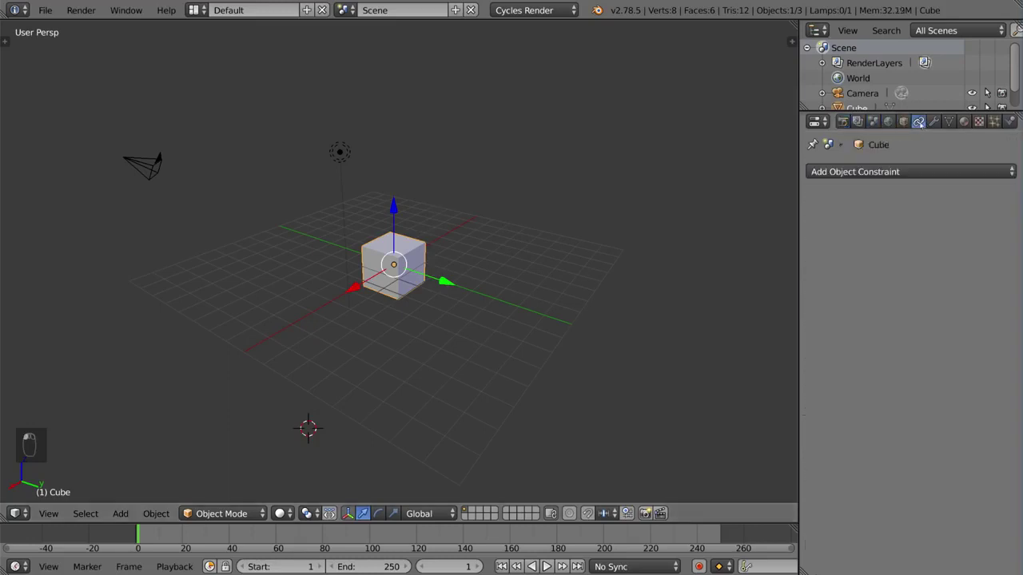
key(t)
key(t)
key(n)
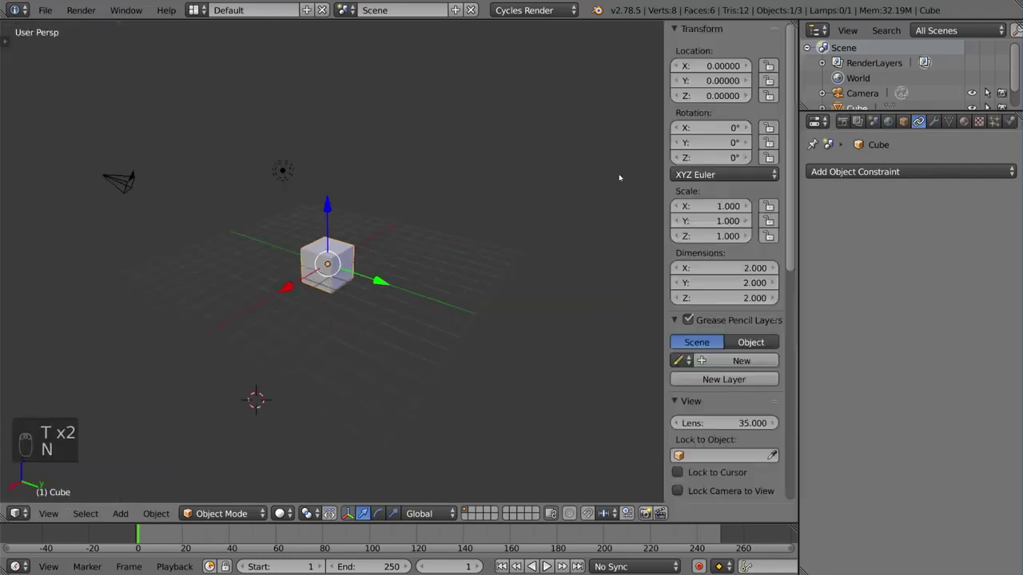
key(n)
- Browse the Render, Material, Texture, Physics, Particles and Object tabs, then toggle the N sidebar
click(842, 121)
click(963, 121)
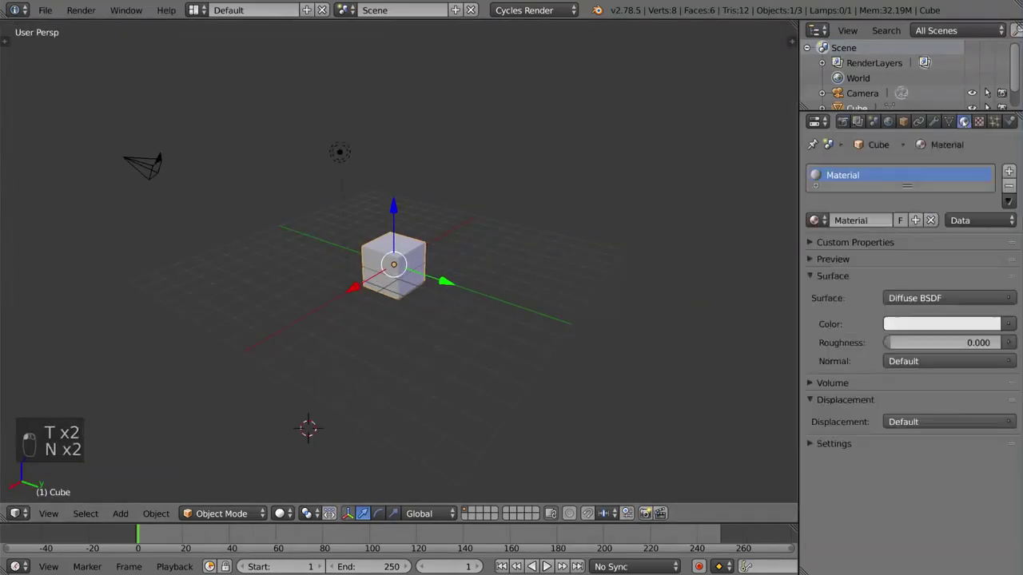
click(979, 121)
click(1009, 120)
click(993, 120)
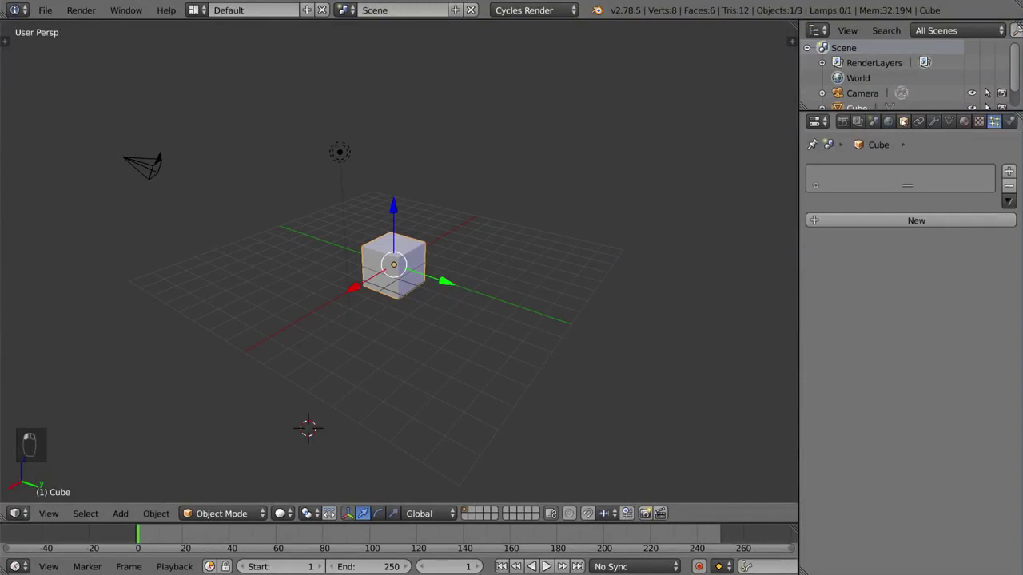
click(903, 120)
click(842, 121)
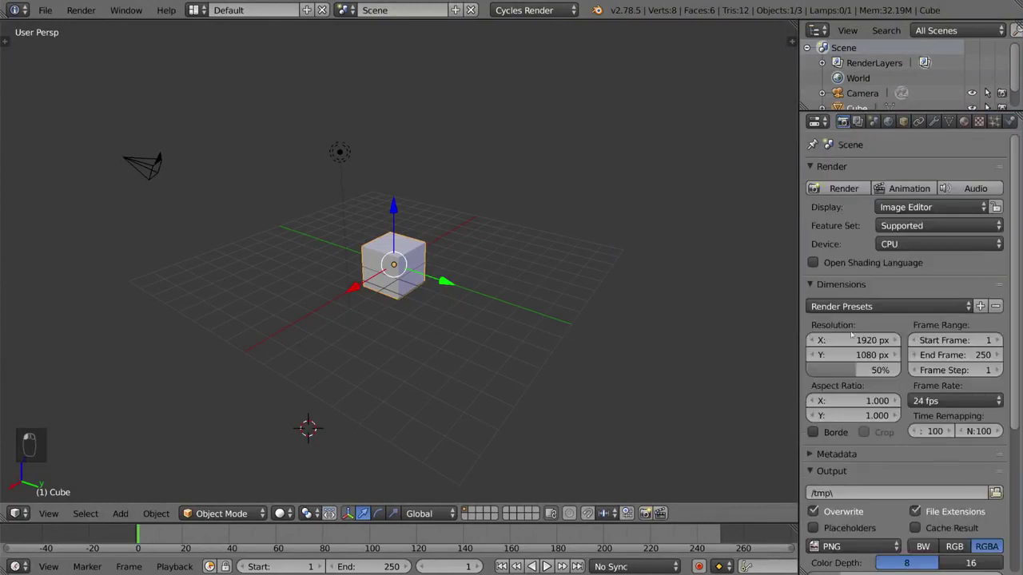
key(n)
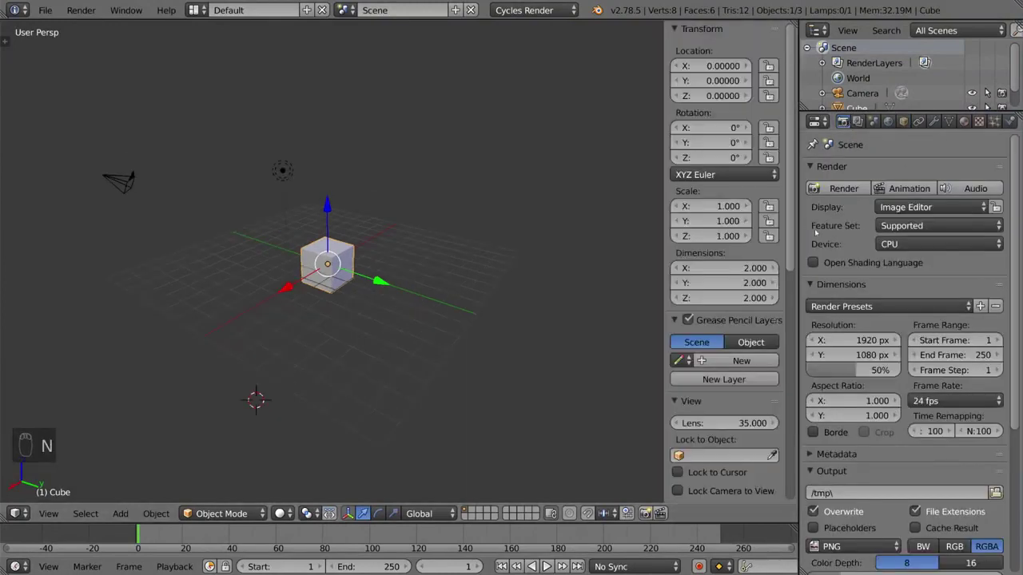
key(n)
key(n)
- Render the current frame of the cube scene with Cycles
scroll(978, 200, down, 3)
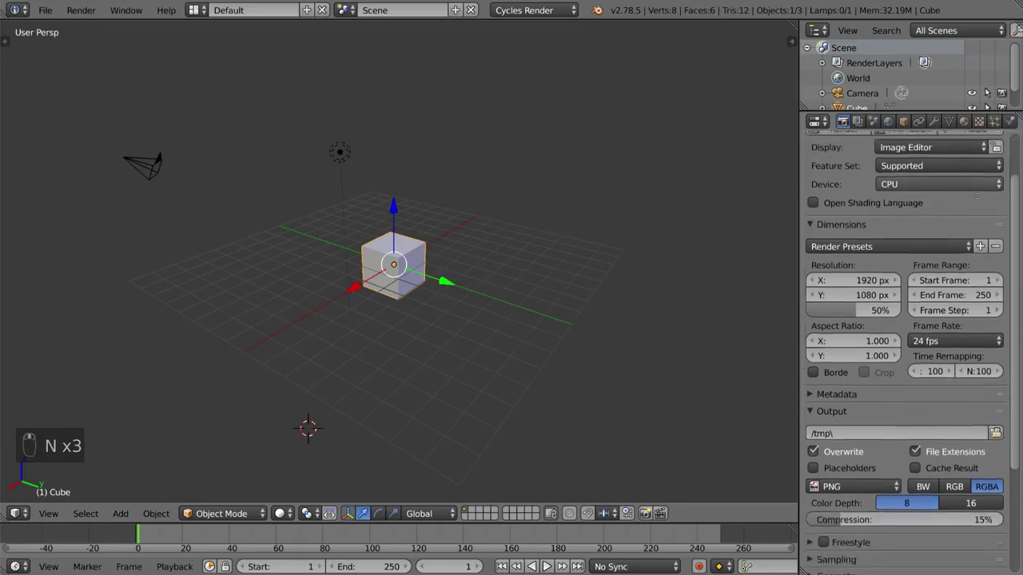
scroll(977, 196, up, 3)
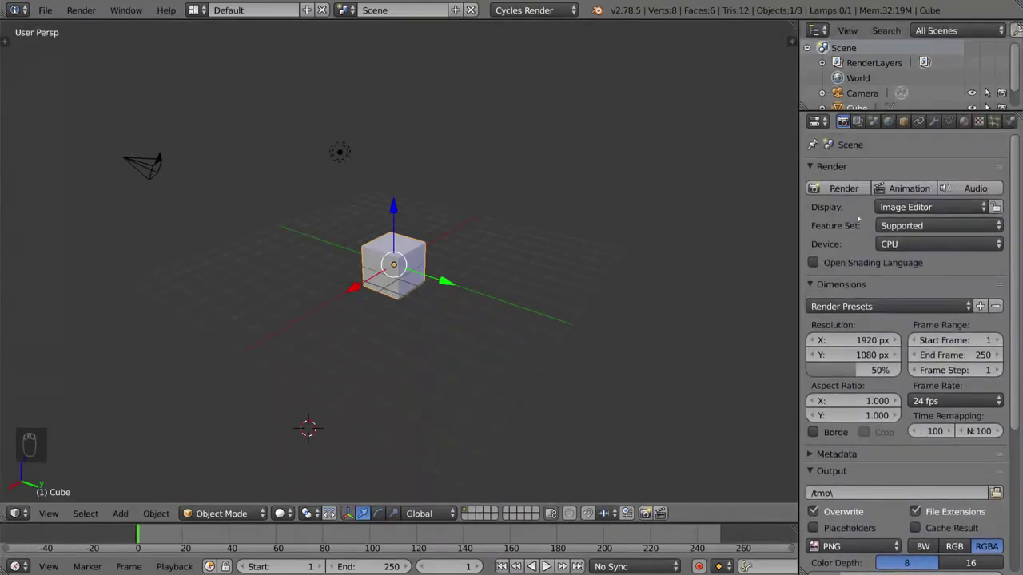
scroll(894, 339, down, 7)
scroll(893, 339, up, 6)
scroll(893, 339, up, 1)
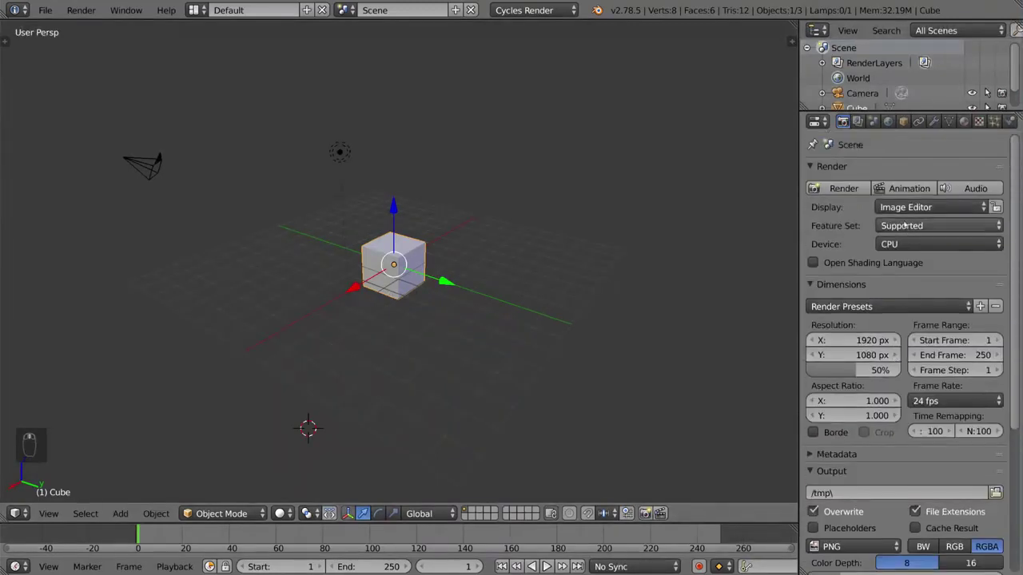
click(842, 189)
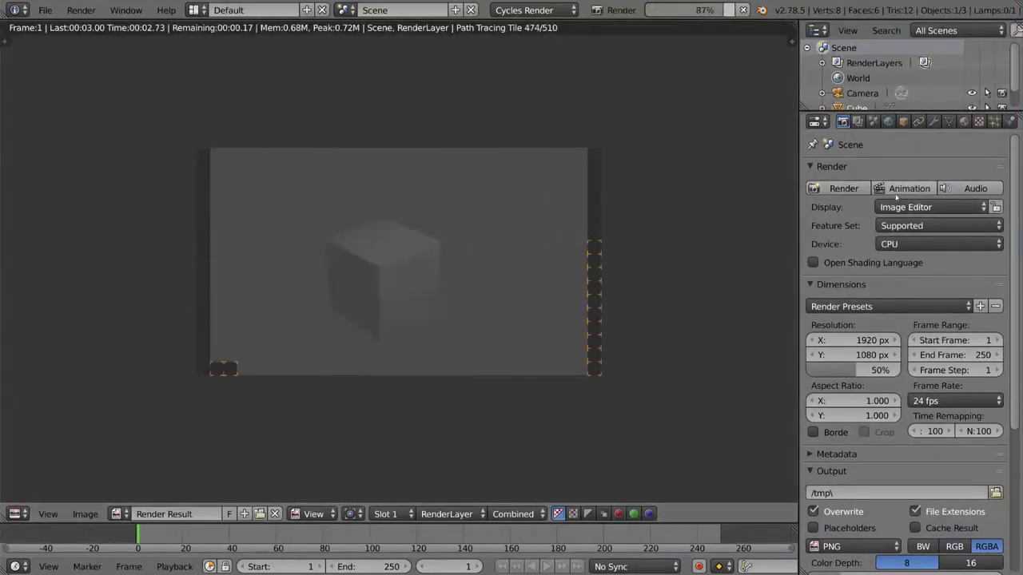
- Scroll through the render settings while the finished 2.9-second render is displayed
scroll(893, 294, down, 5)
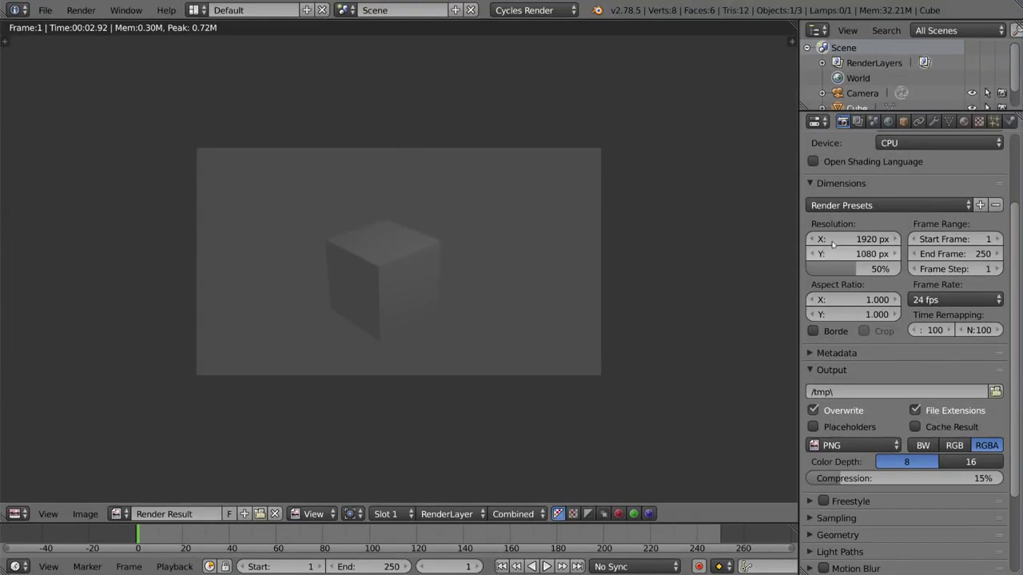
scroll(892, 300, down, 3)
scroll(895, 349, down, 3)
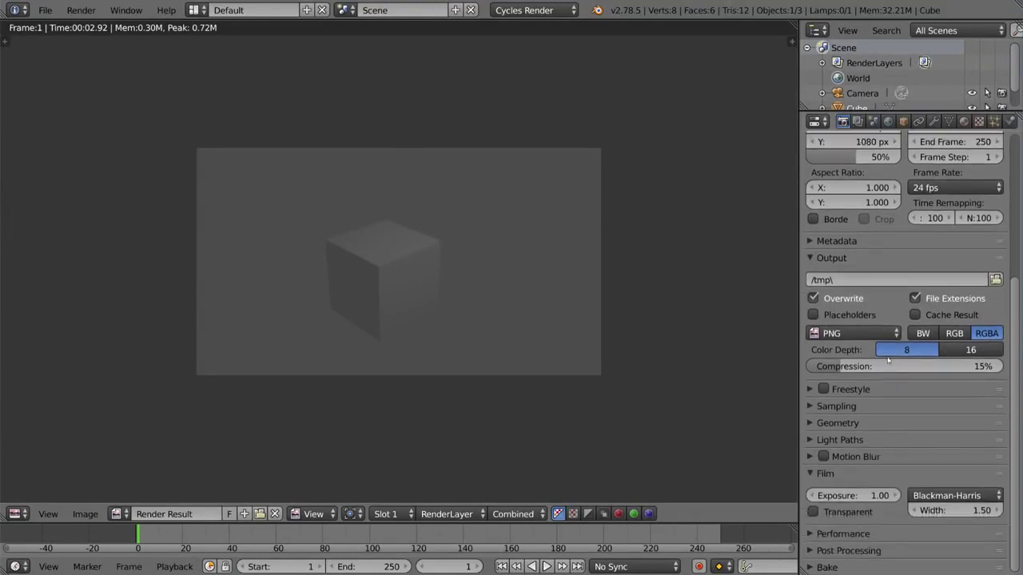
scroll(887, 361, up, 10)
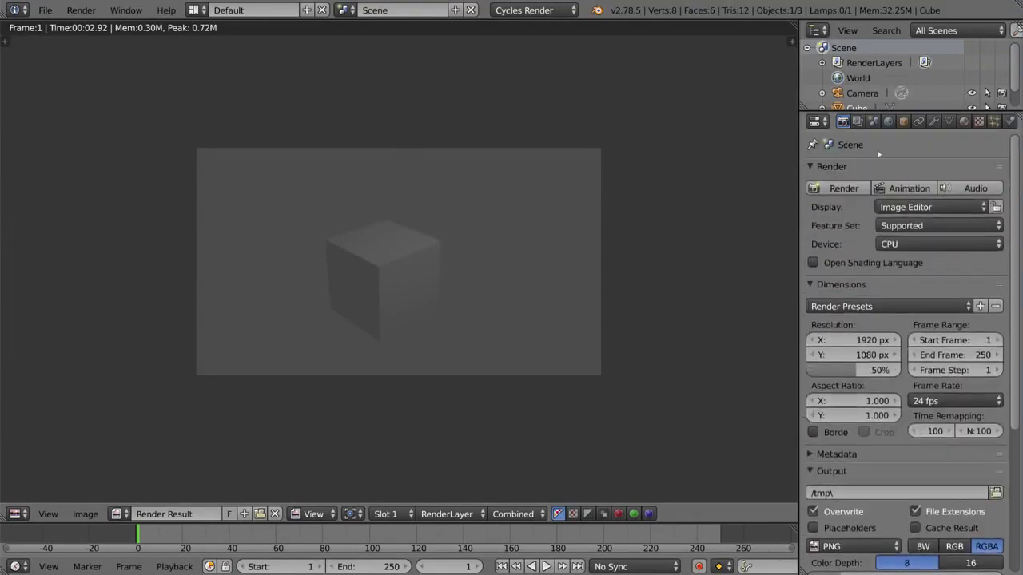
- Show the Render Layers tab with Passes expanded, adding then removing RenderLayer.001
click(858, 122)
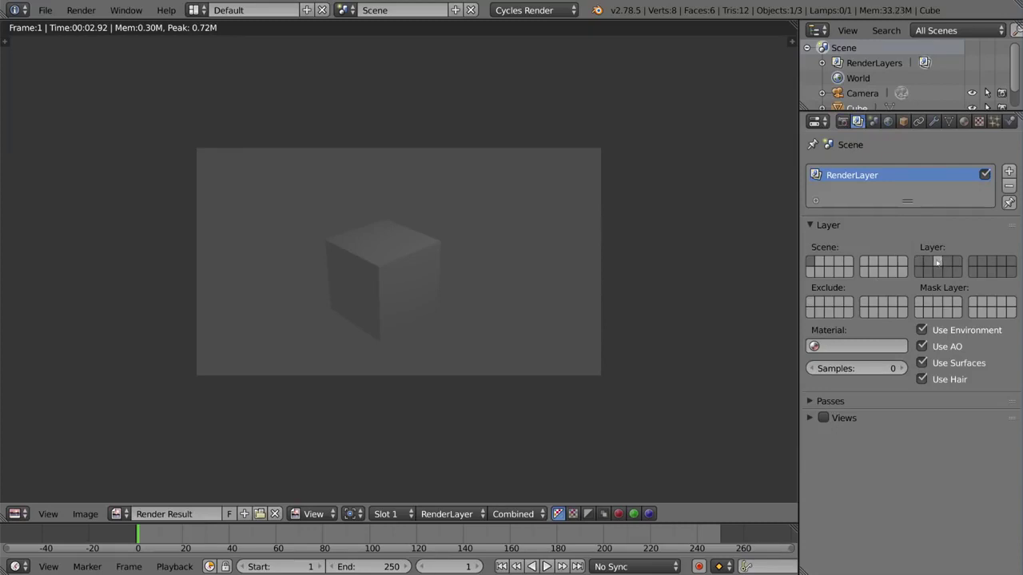
click(899, 400)
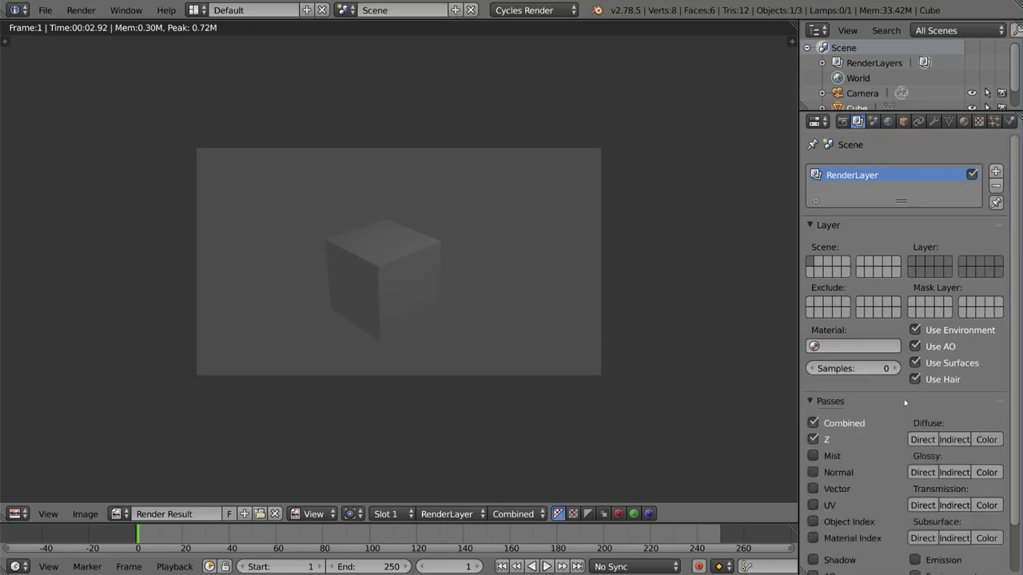
scroll(903, 378, down, 2)
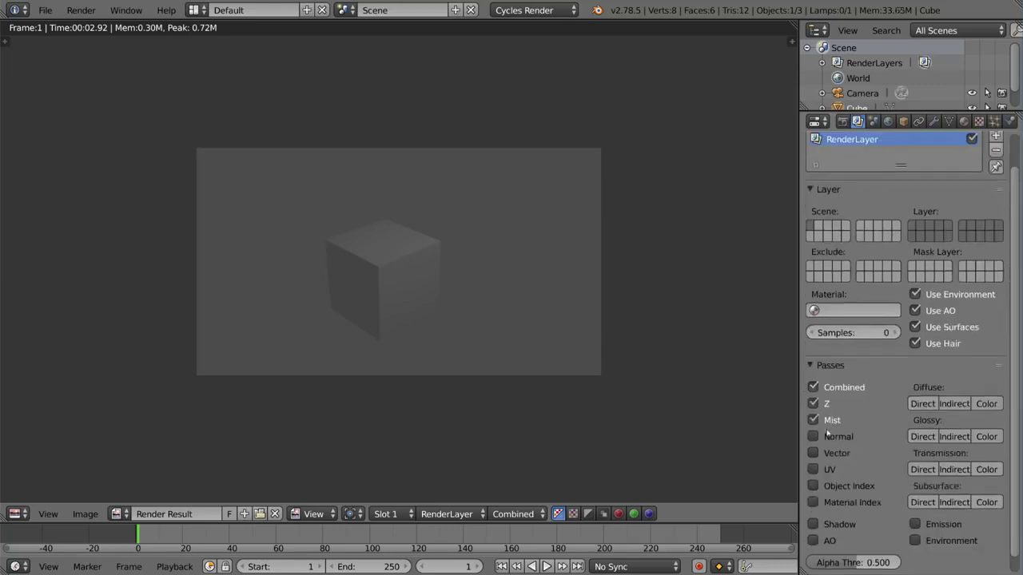
scroll(893, 382, up, 2)
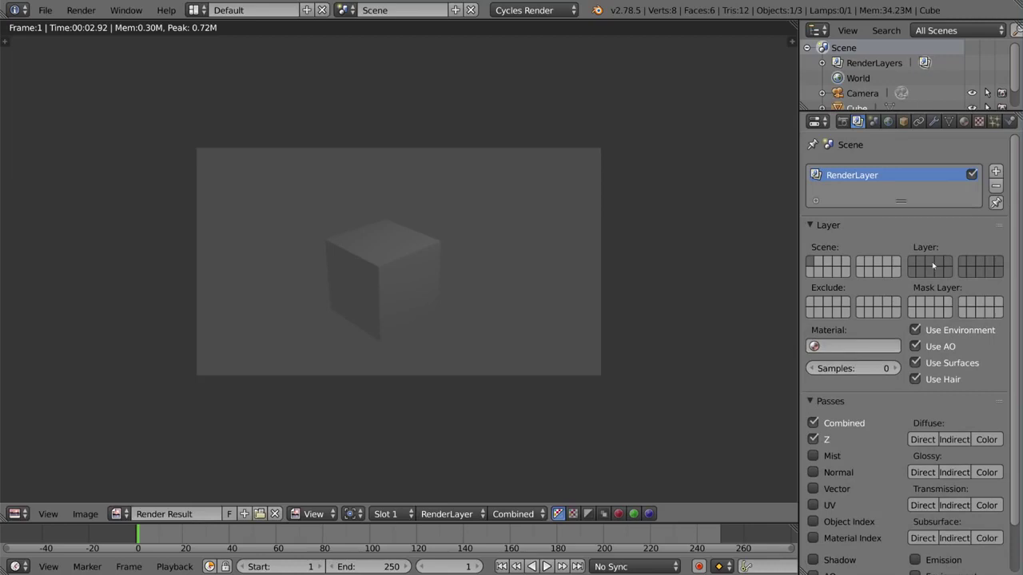
click(995, 173)
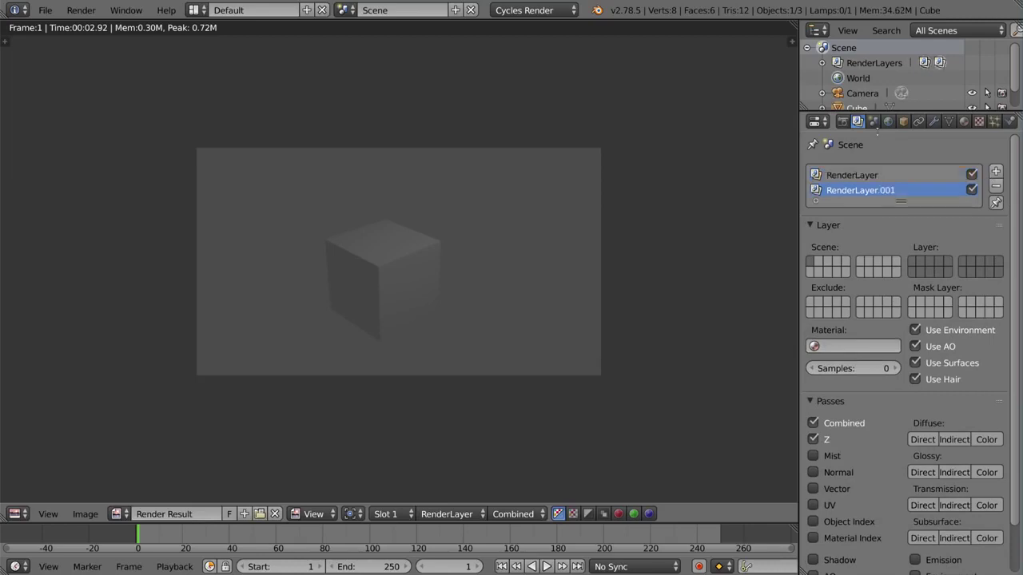
click(994, 187)
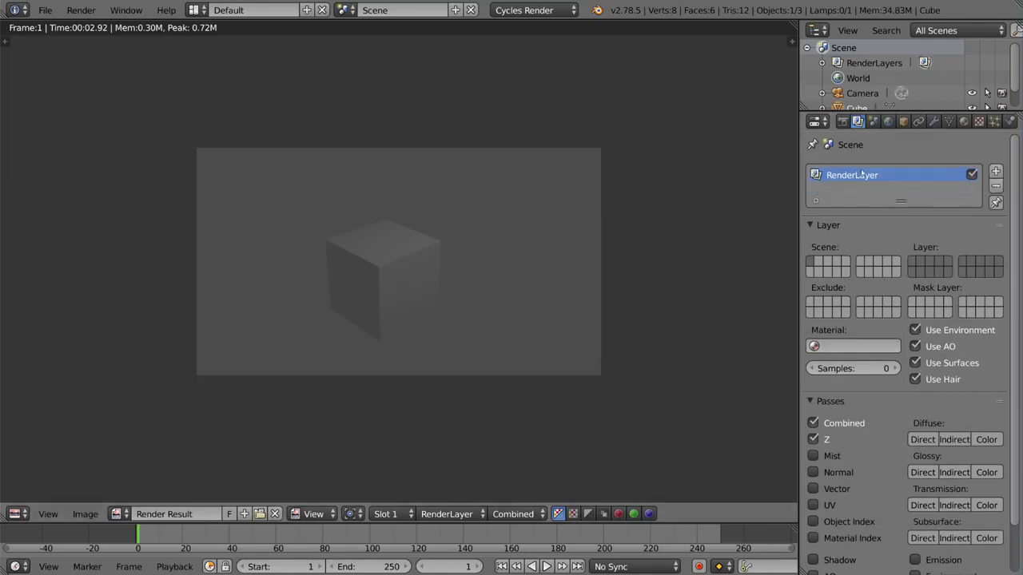
click(873, 122)
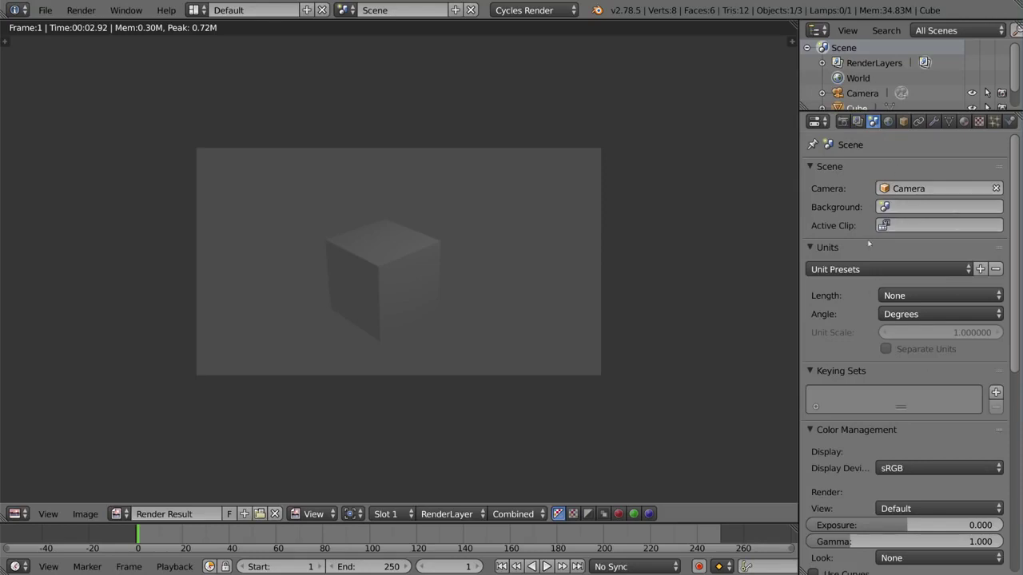
click(936, 187)
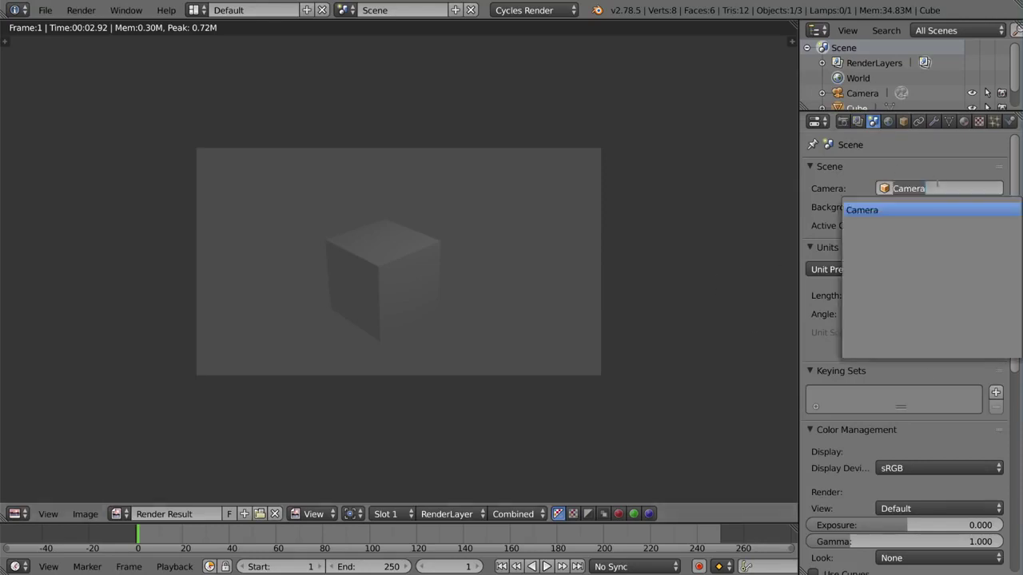
click(919, 210)
scroll(919, 218, down, 1)
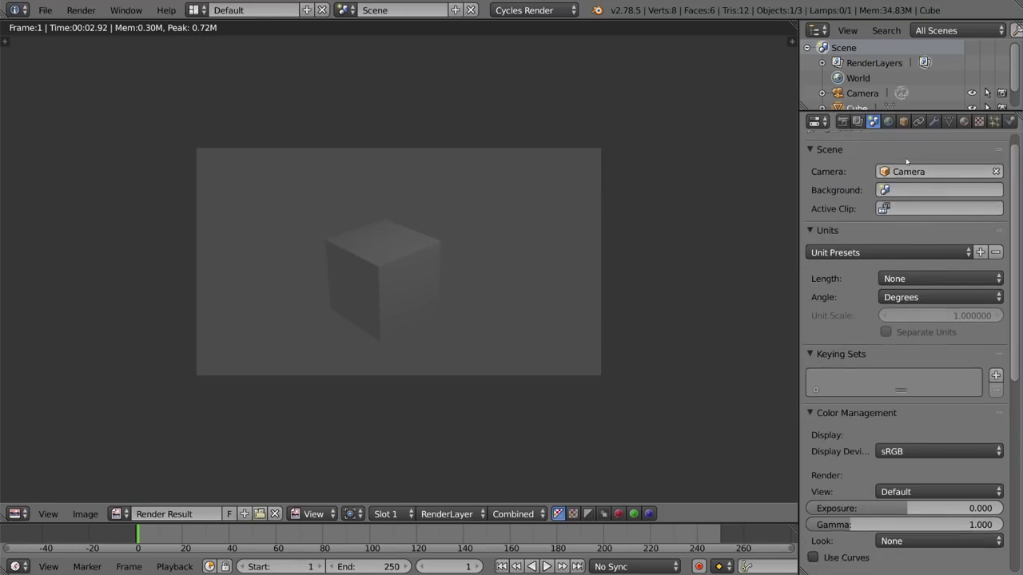
scroll(906, 161, down, 2)
click(879, 218)
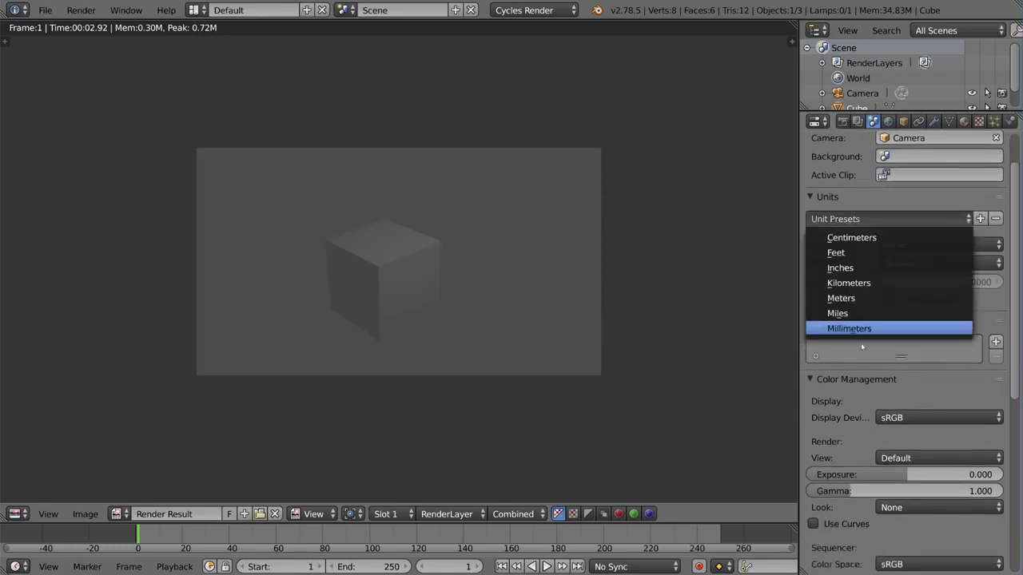
click(866, 199)
click(866, 200)
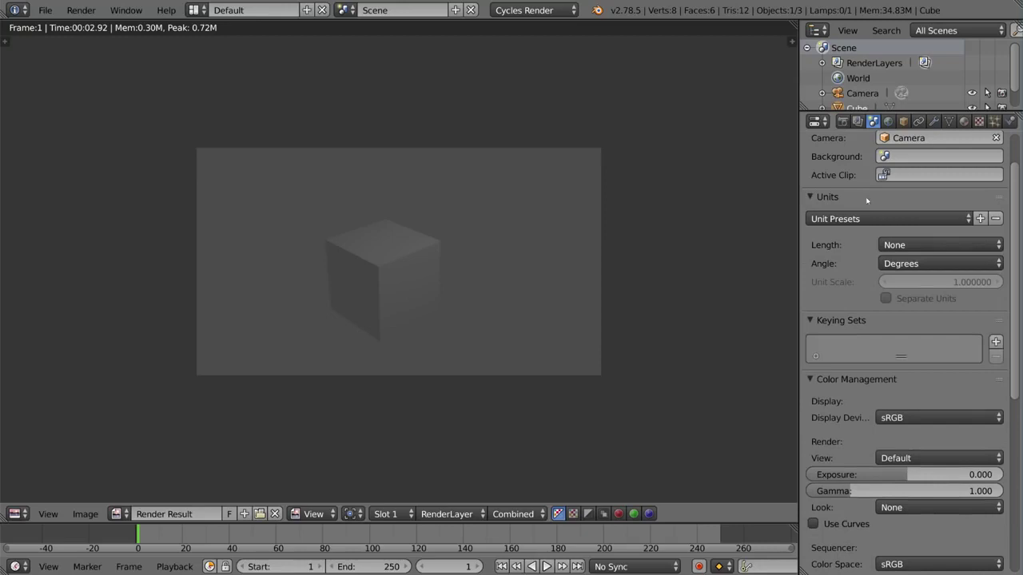
click(927, 264)
click(927, 265)
click(928, 246)
click(925, 243)
scroll(917, 291, down, 2)
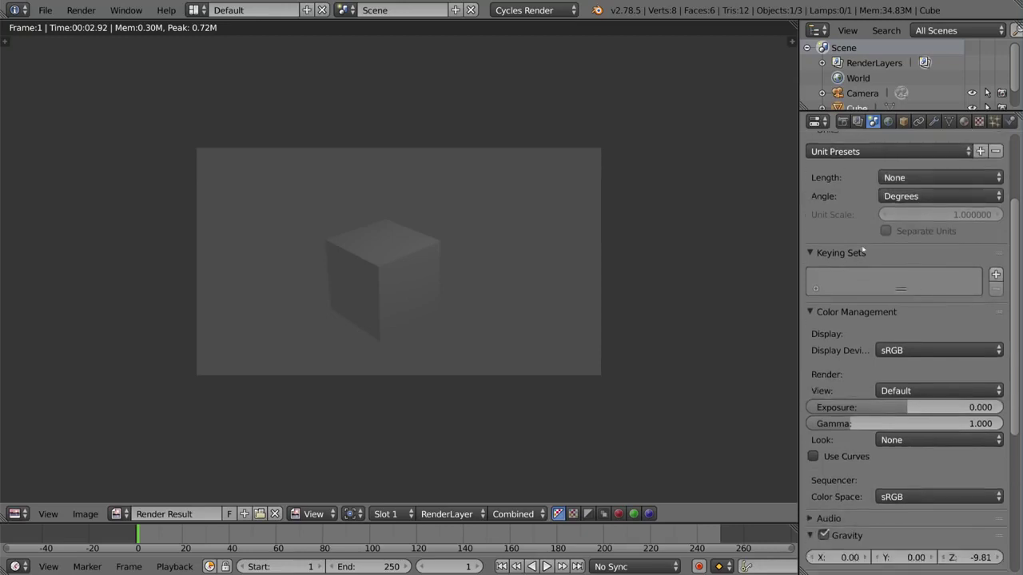
scroll(917, 326, down, 2)
click(917, 324)
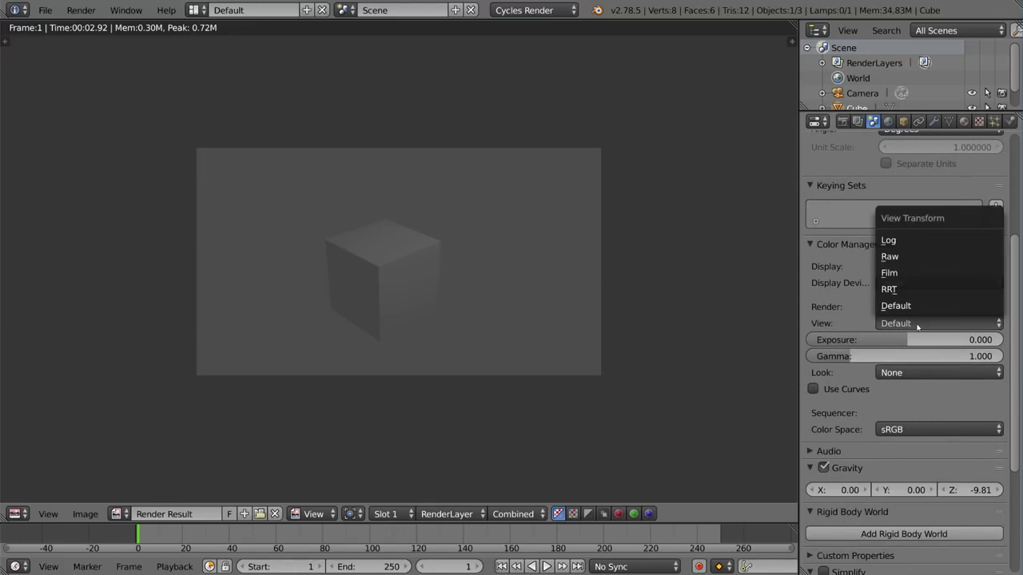
click(888, 308)
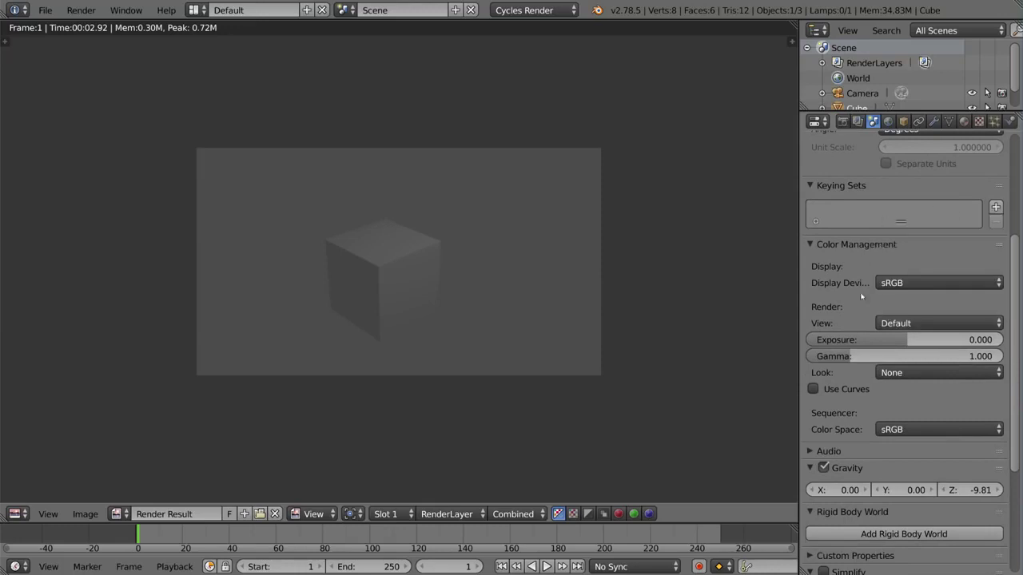
scroll(861, 296, down, 3)
click(829, 369)
click(829, 369)
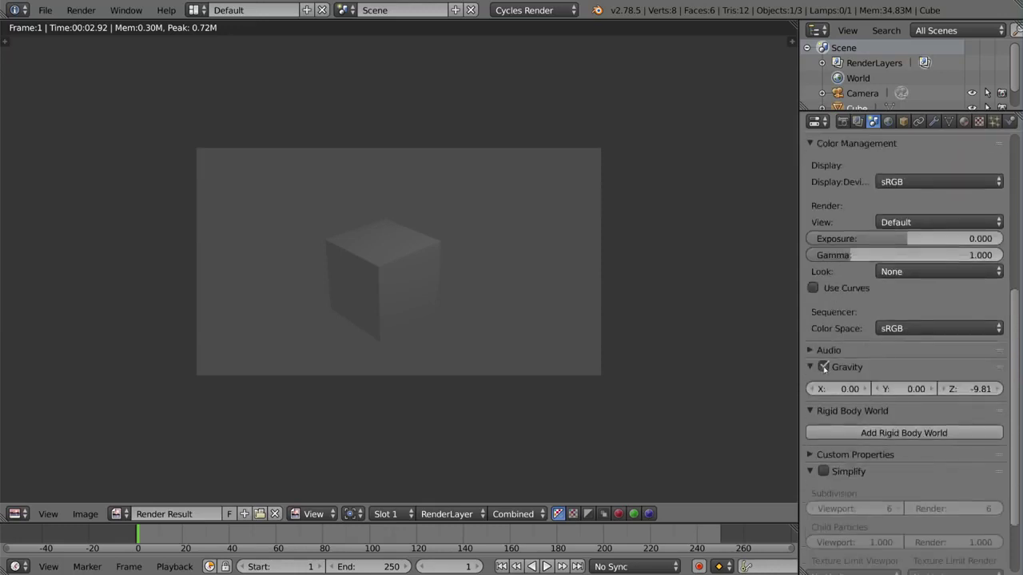
click(828, 370)
click(829, 369)
scroll(911, 413, up, 8)
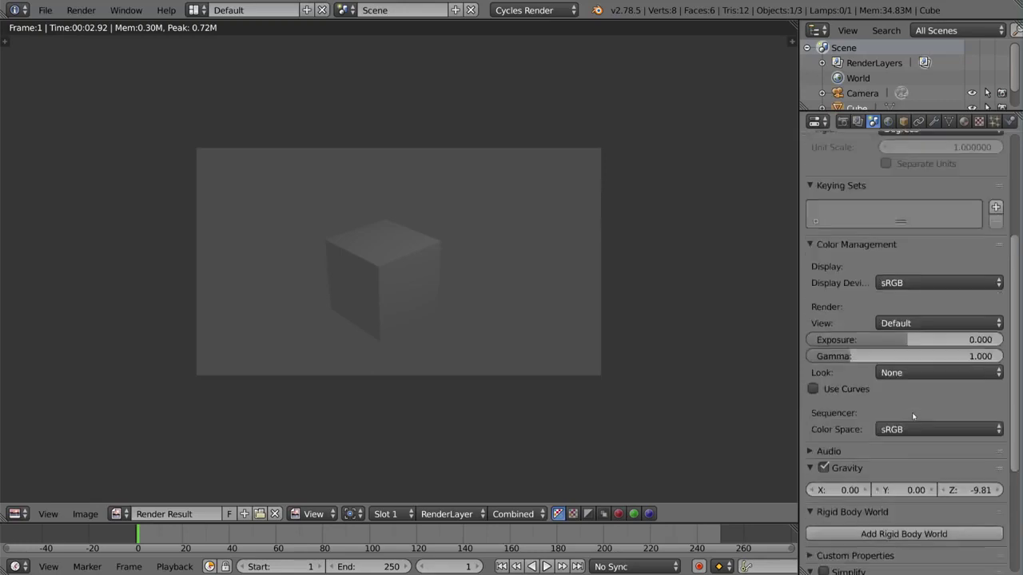
- Set the World background colour to a light cyan
click(887, 121)
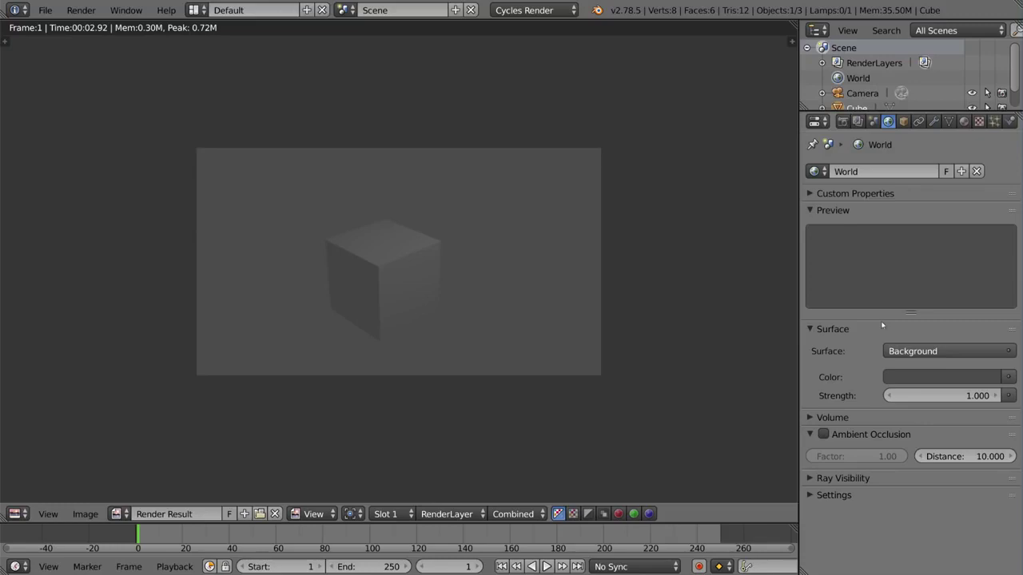
key(Escape)
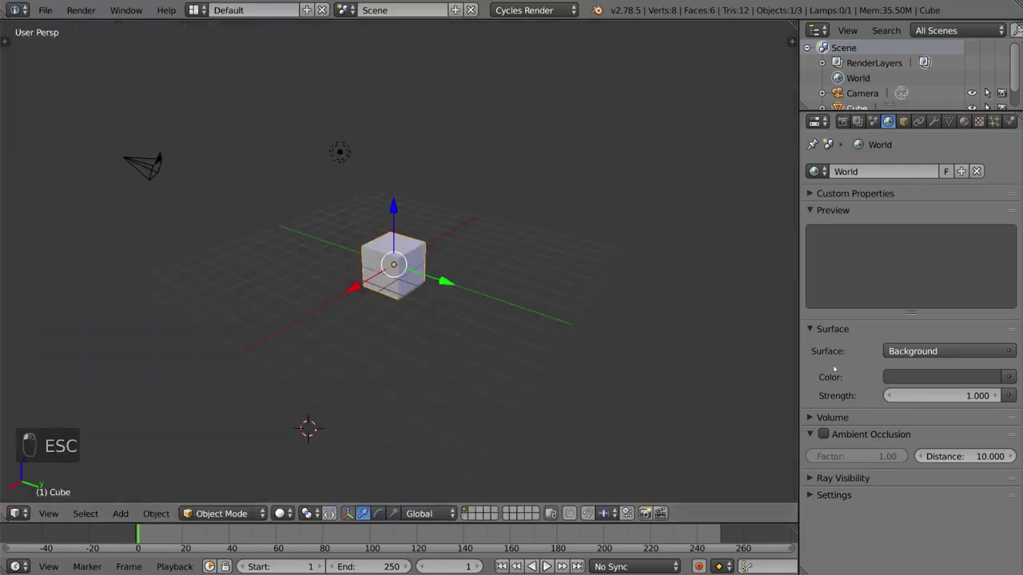
click(962, 373)
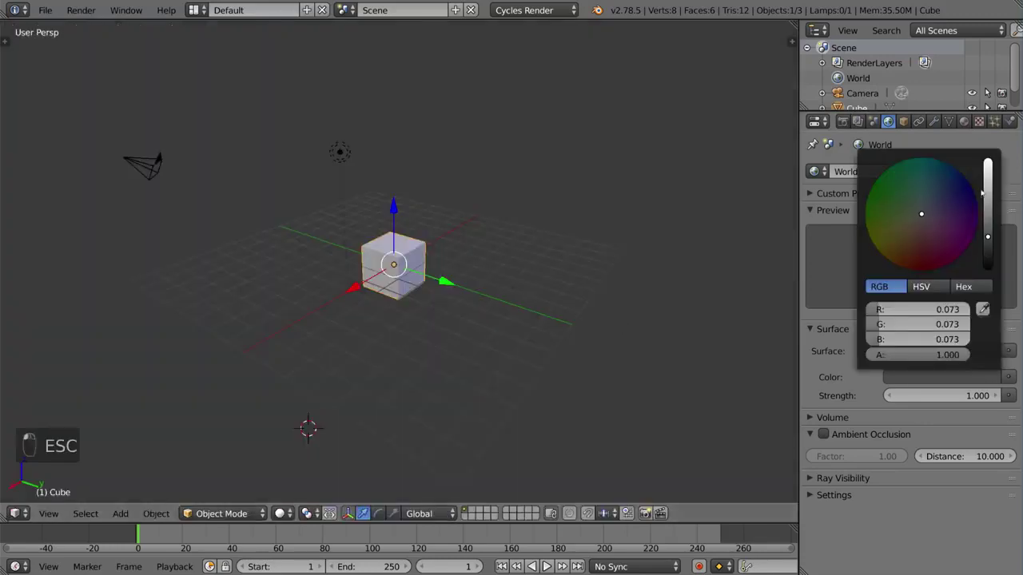
click(989, 192)
click(920, 194)
- Preview rendered shading, enable Ambient Occlusion for the world, then return to solid shading
key(shift+z)
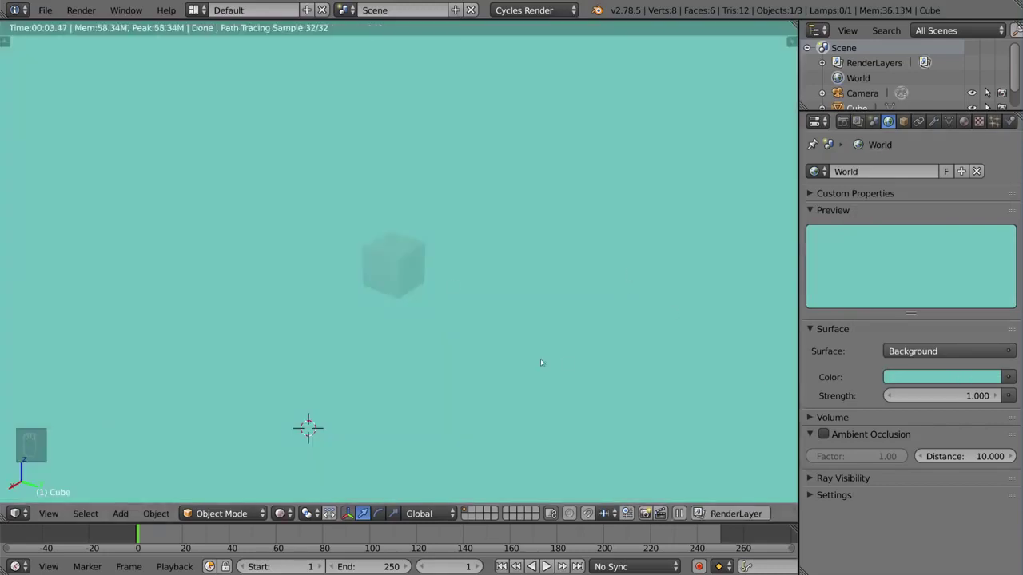
click(632, 366)
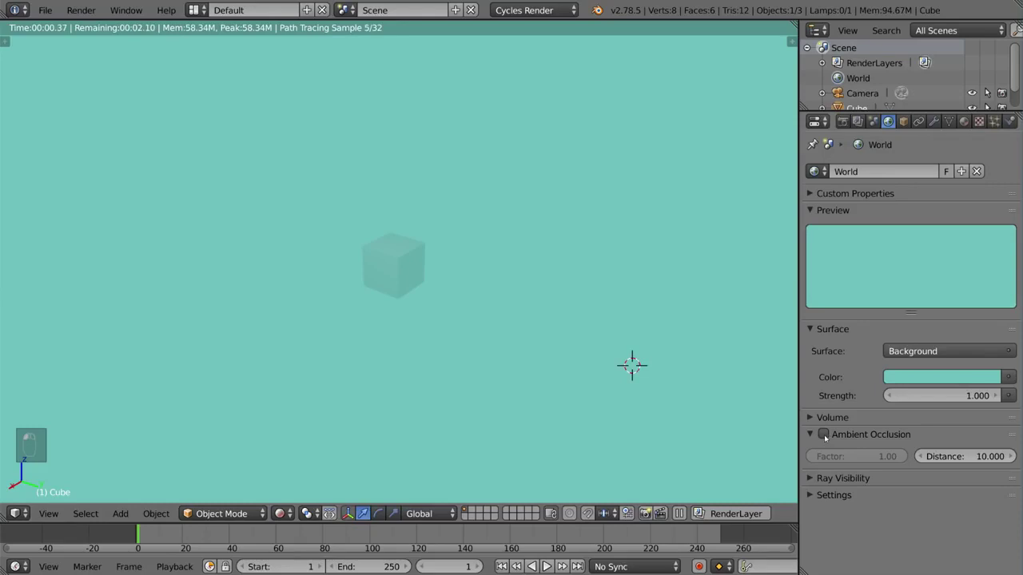
click(824, 435)
key(shift+z)
click(903, 121)
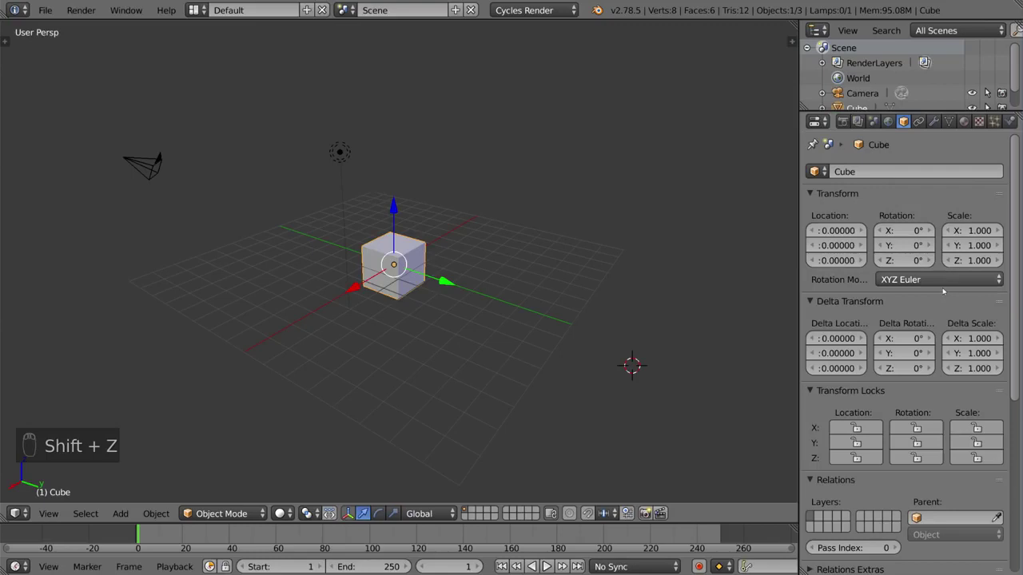
scroll(926, 279, down, 3)
scroll(932, 299, down, 4)
scroll(931, 297, up, 7)
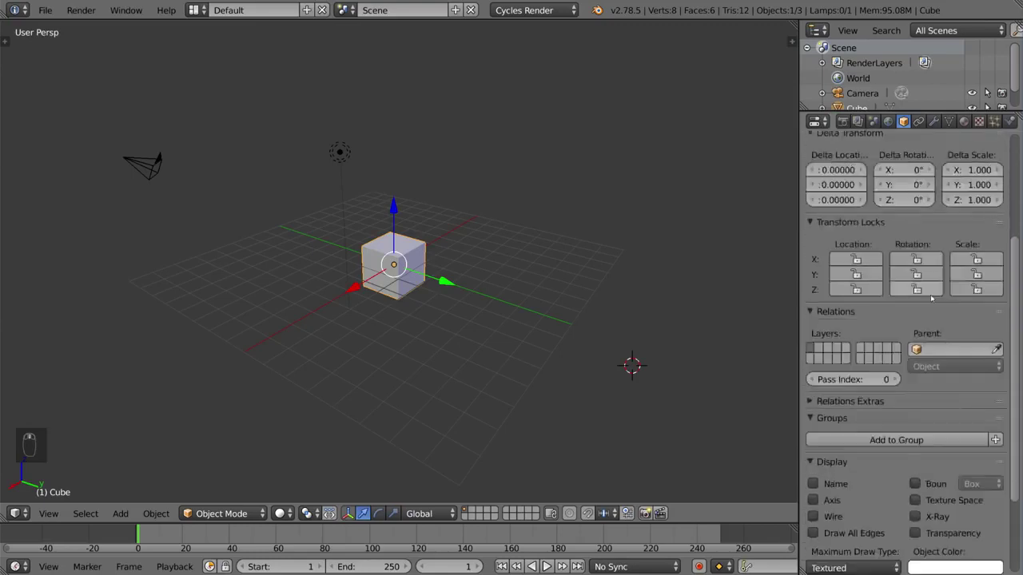
click(879, 171)
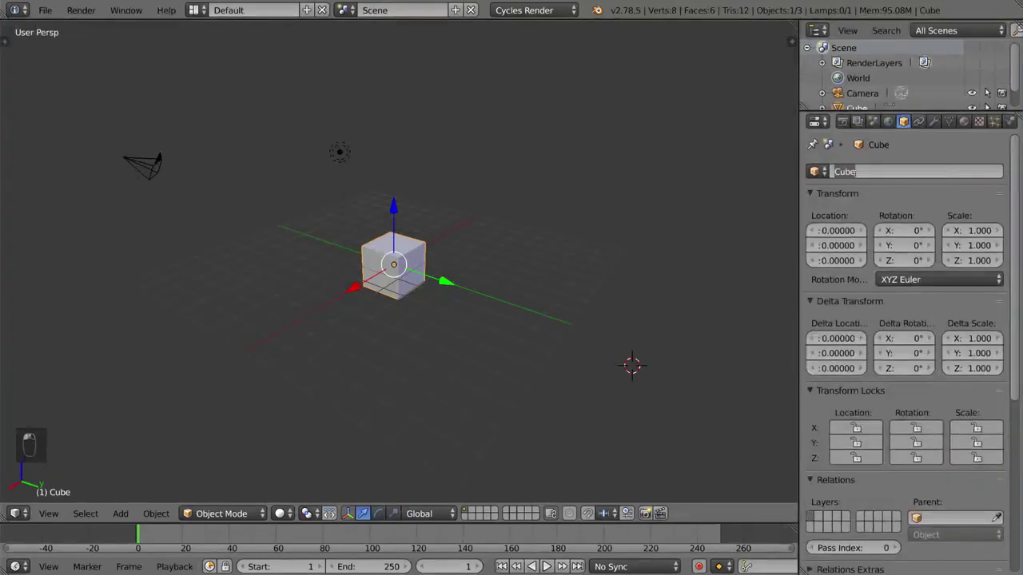
click(406, 273)
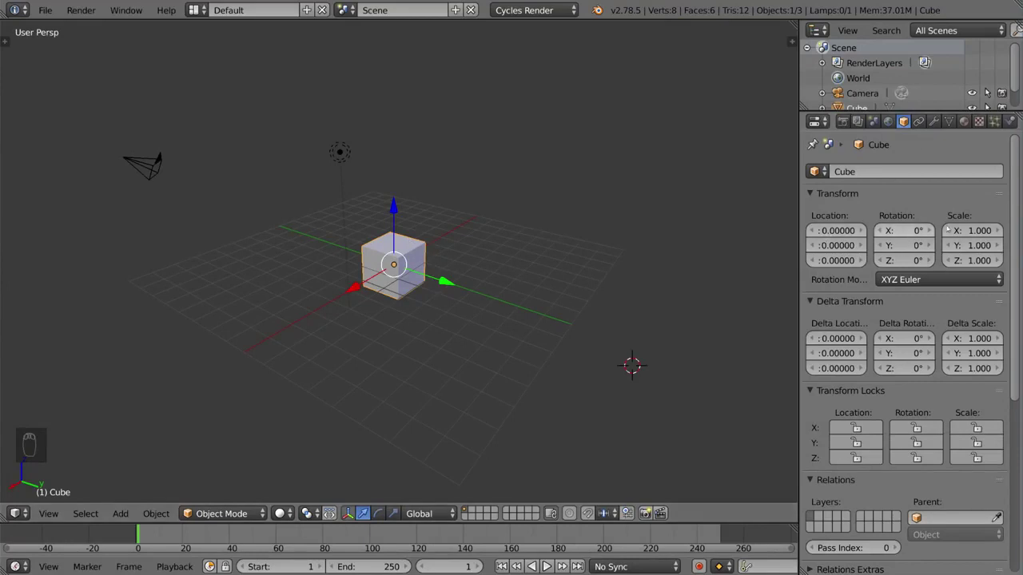
click(932, 280)
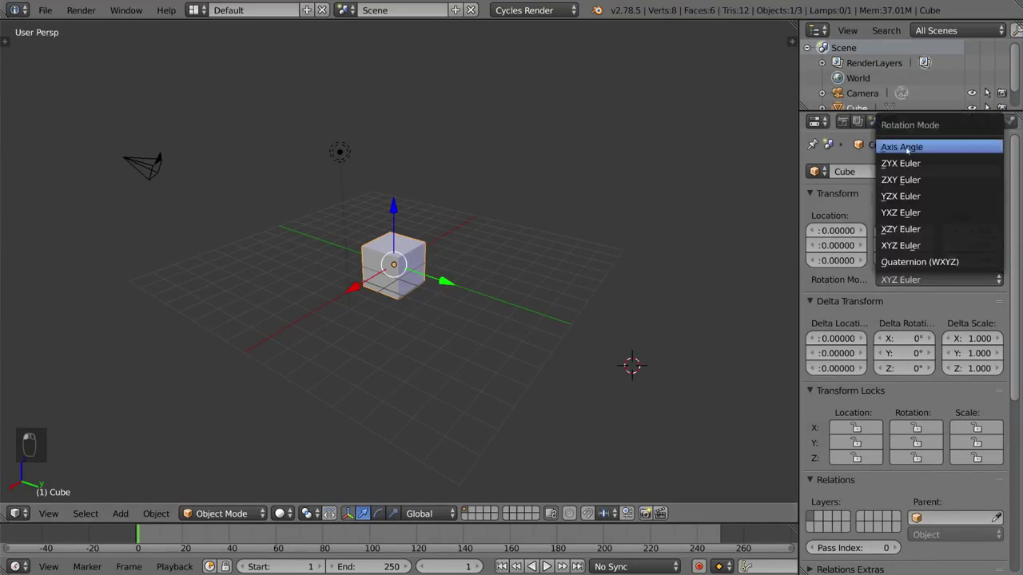
scroll(891, 286, down, 3)
scroll(892, 286, down, 6)
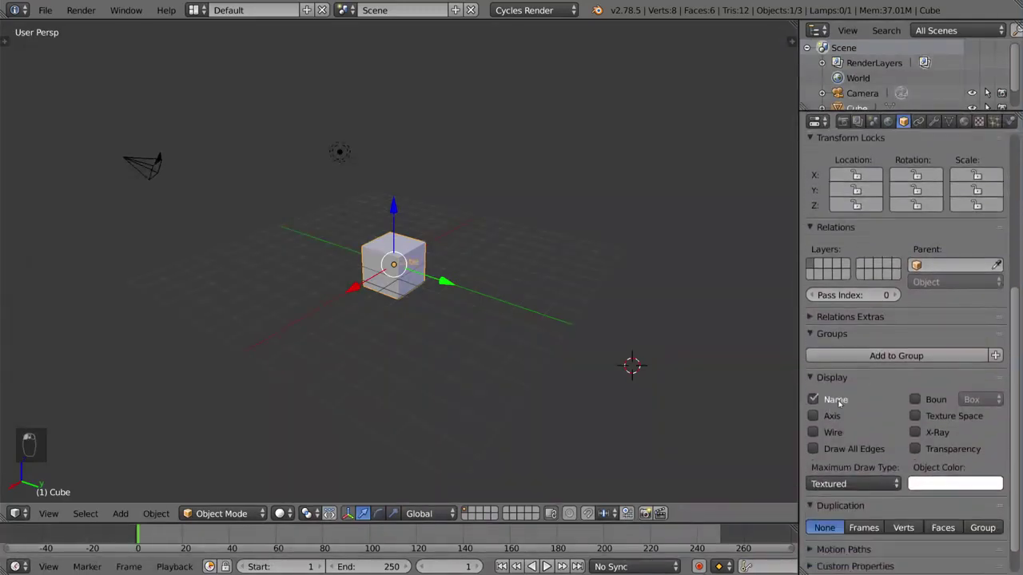
scroll(908, 246, up, 7)
scroll(907, 247, up, 1)
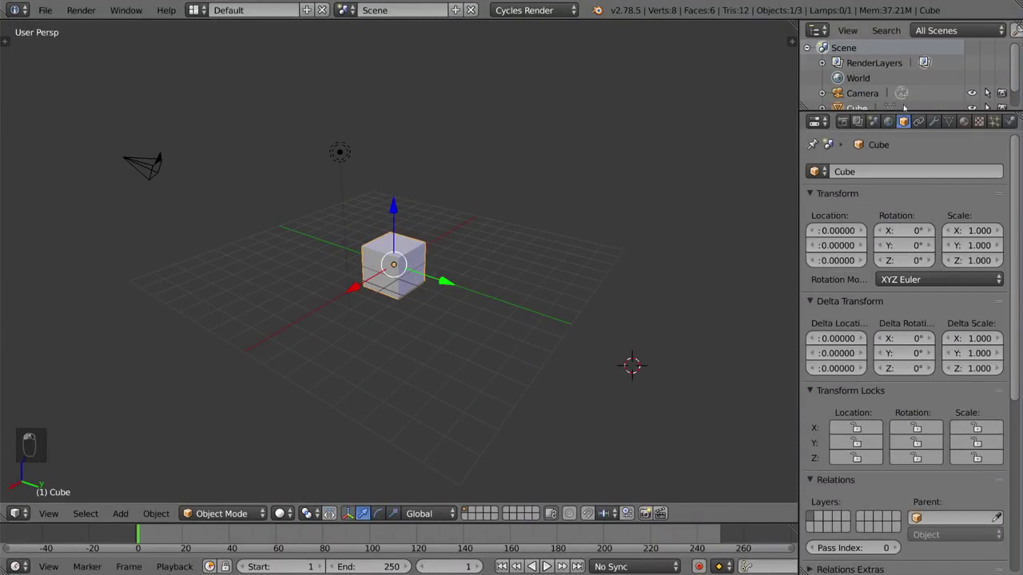
- Add a Copy Location constraint targeting the Lamp, set influence to 0.632, then delete it
click(918, 121)
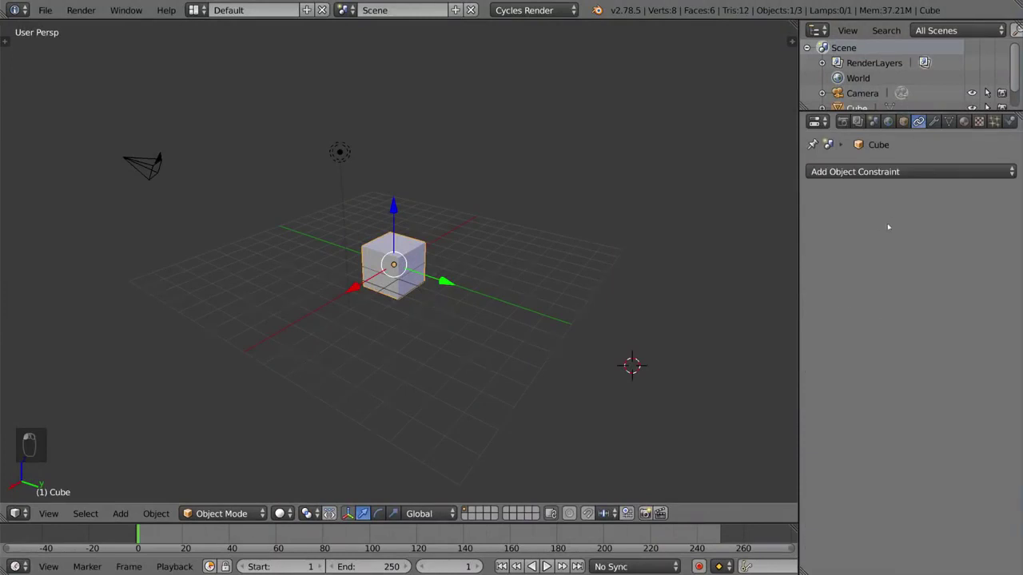
click(959, 172)
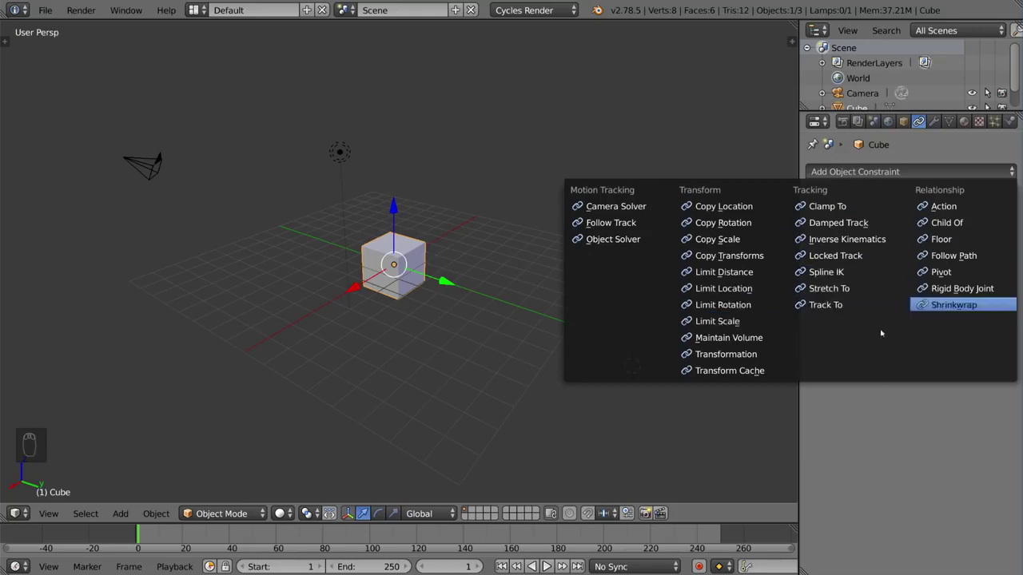
click(723, 206)
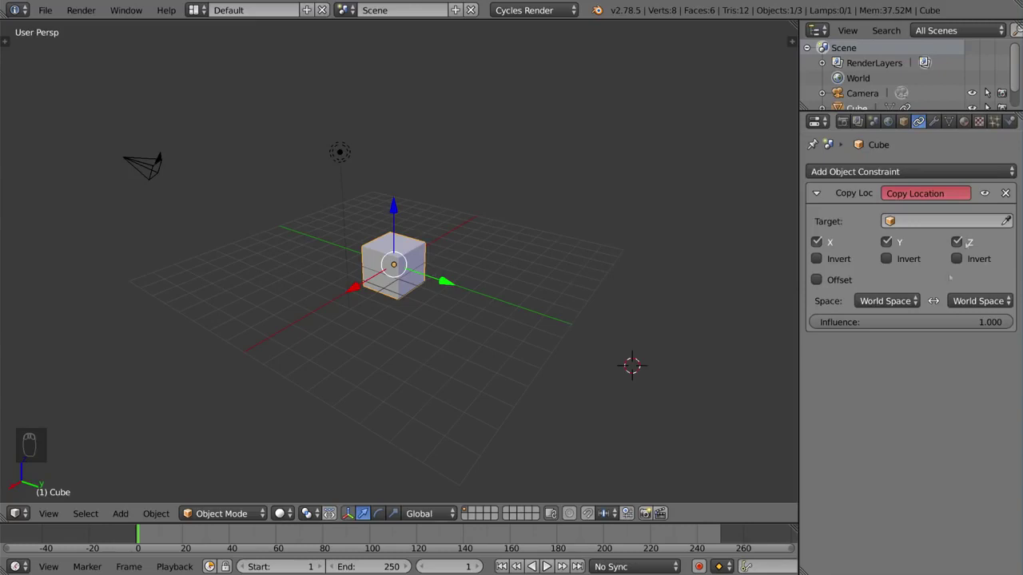
click(340, 150)
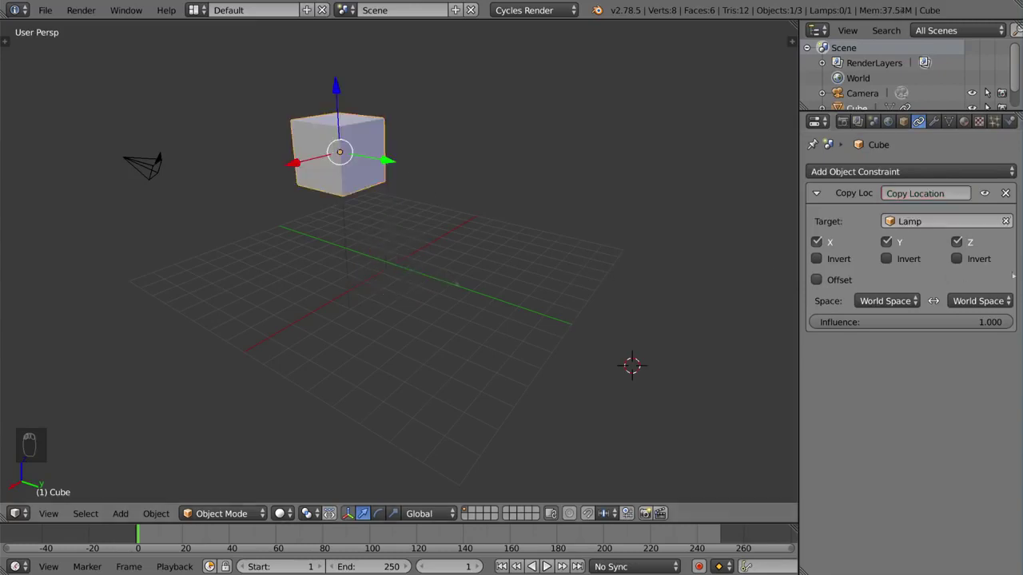
mouse_move(974, 322)
mouse_down()
mouse_move(899, 322)
mouse_move(975, 322)
mouse_up()
click(1005, 193)
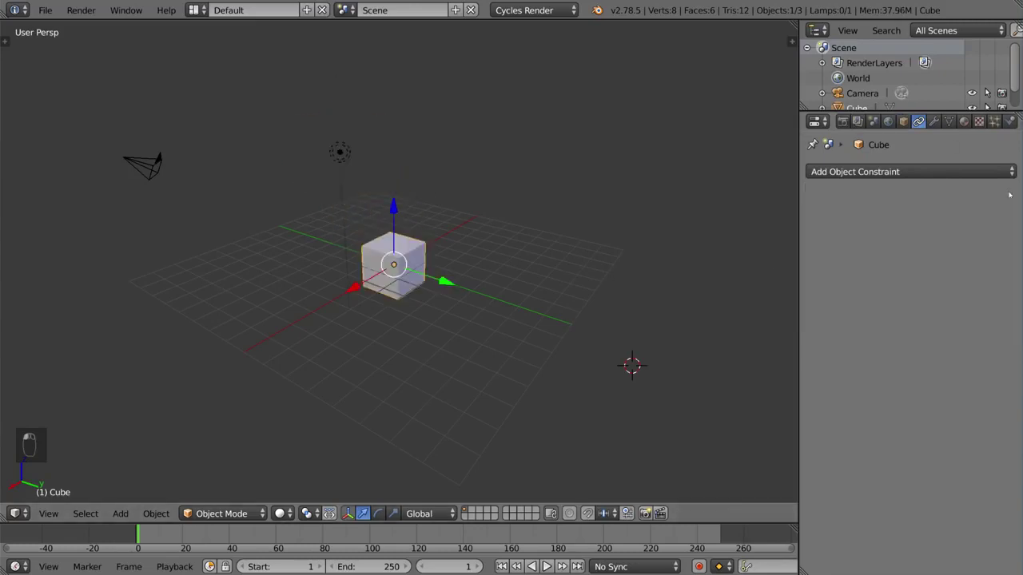
- Add an Array modifier to the cube, vary its count and return it to 1, then remove it
click(934, 123)
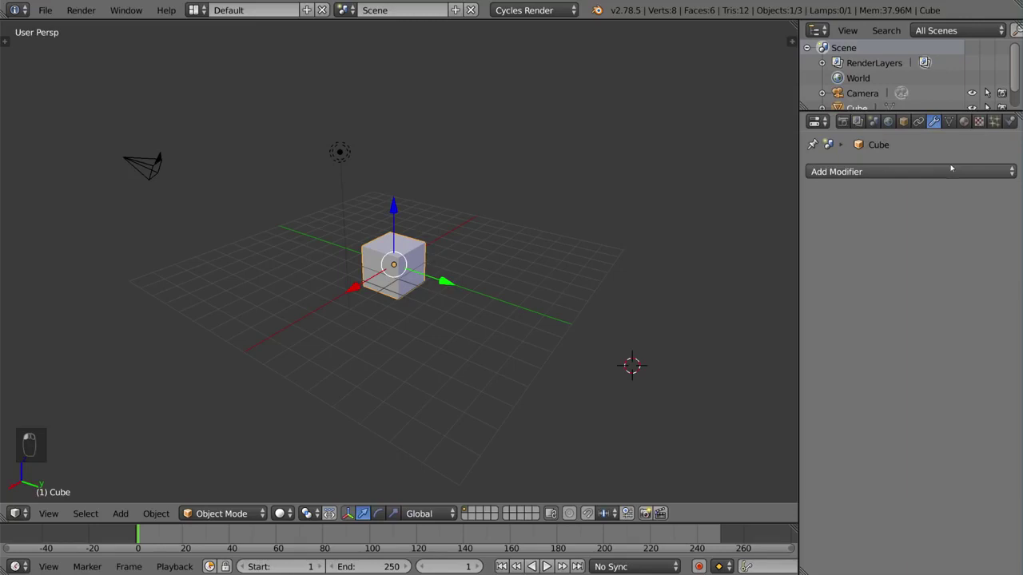
click(949, 172)
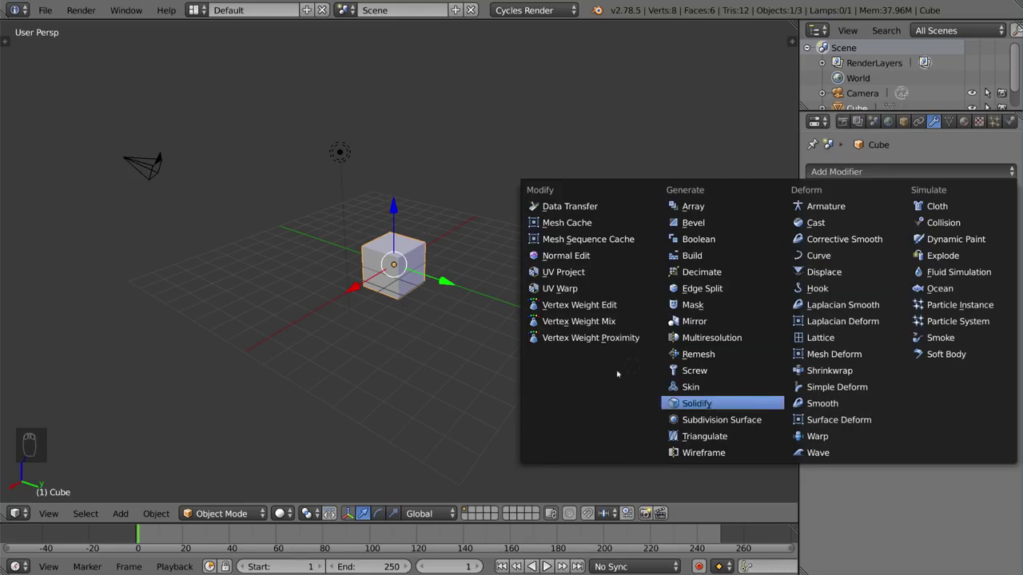
click(886, 171)
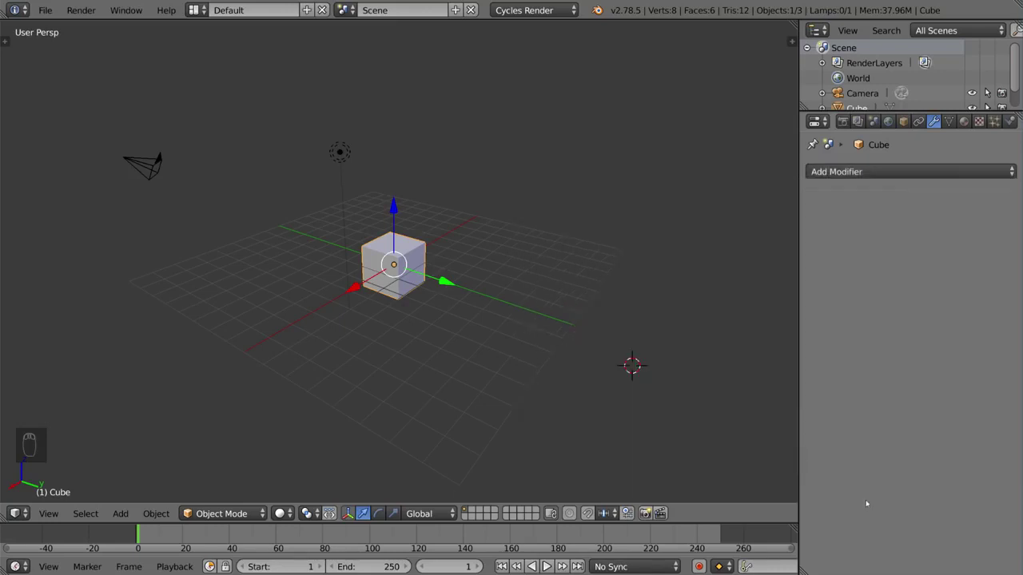
click(886, 171)
click(685, 202)
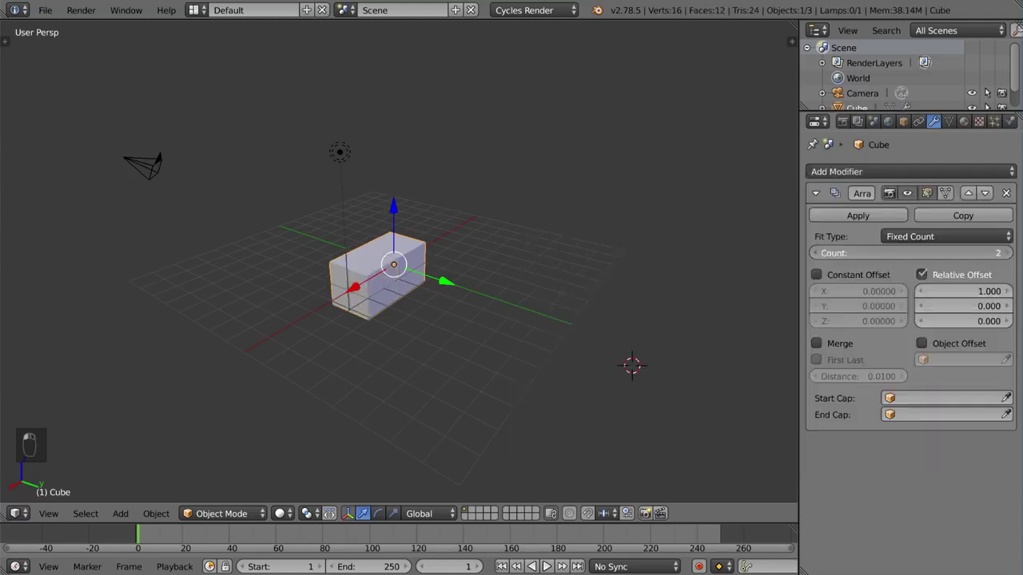
drag(910, 253, 875, 253)
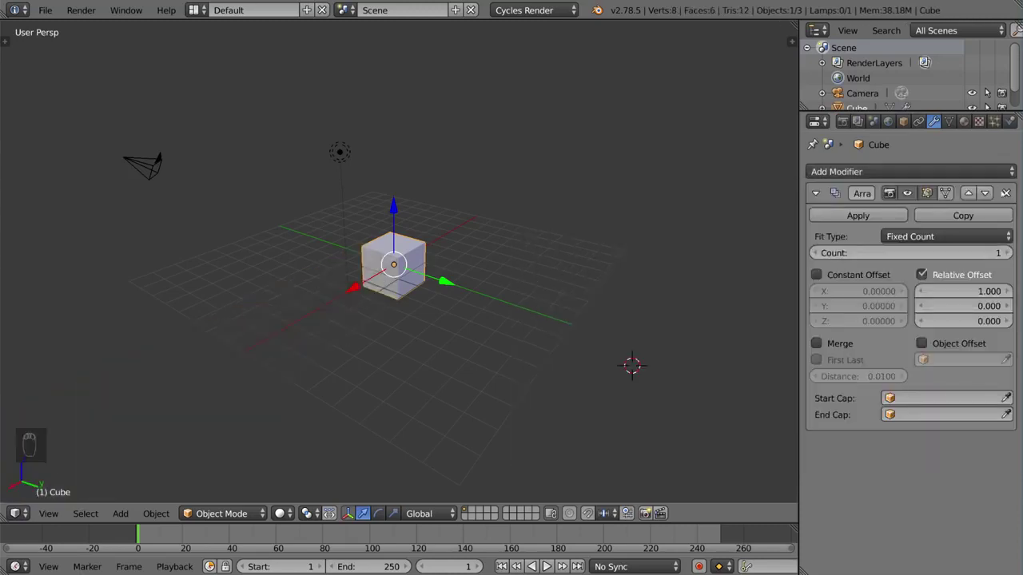
click(1006, 193)
click(980, 173)
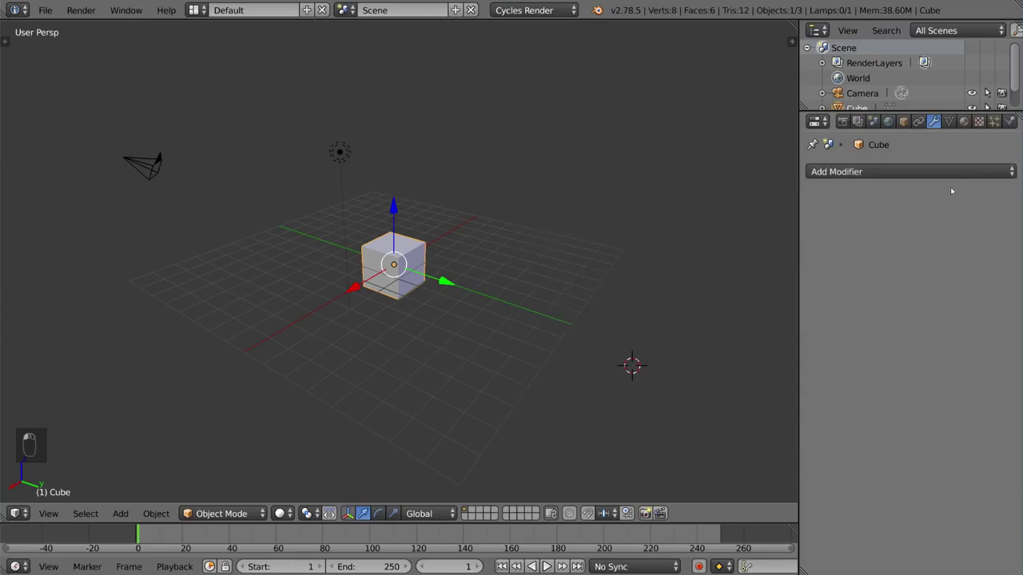
- Show the cube's Object Data tab and collapse then re-expand the UV Maps panel
click(950, 125)
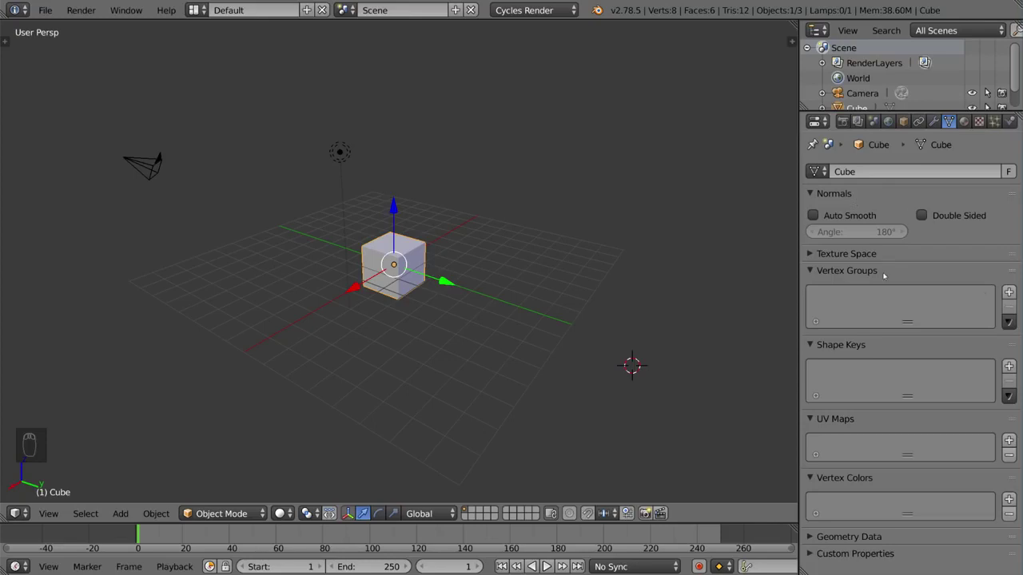
click(875, 422)
click(893, 417)
- Tint the cube material's colour blue, then feed its Color from an Image Texture
click(963, 120)
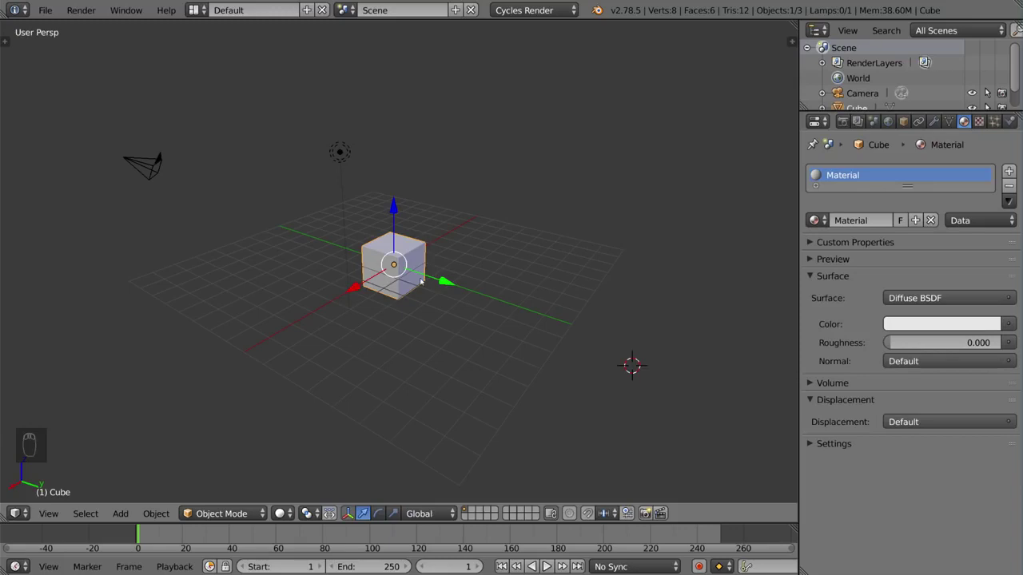
click(943, 322)
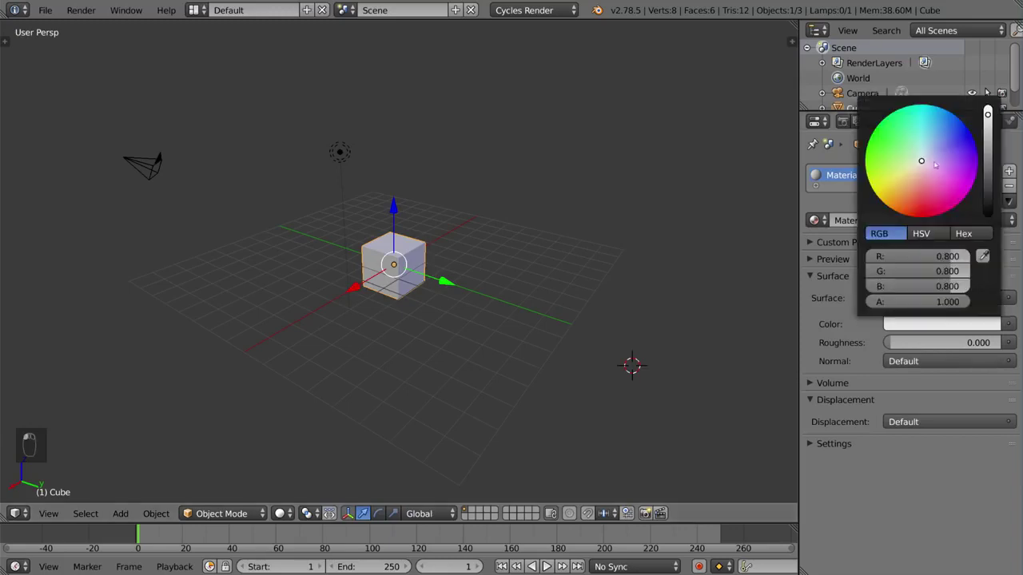
drag(934, 165, 937, 144)
click(729, 359)
click(1009, 324)
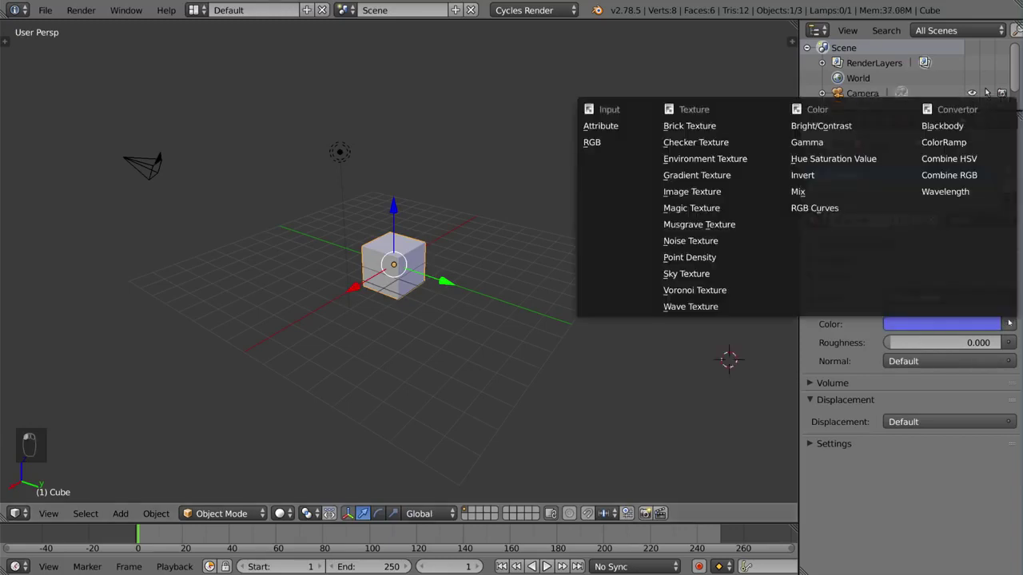
click(706, 192)
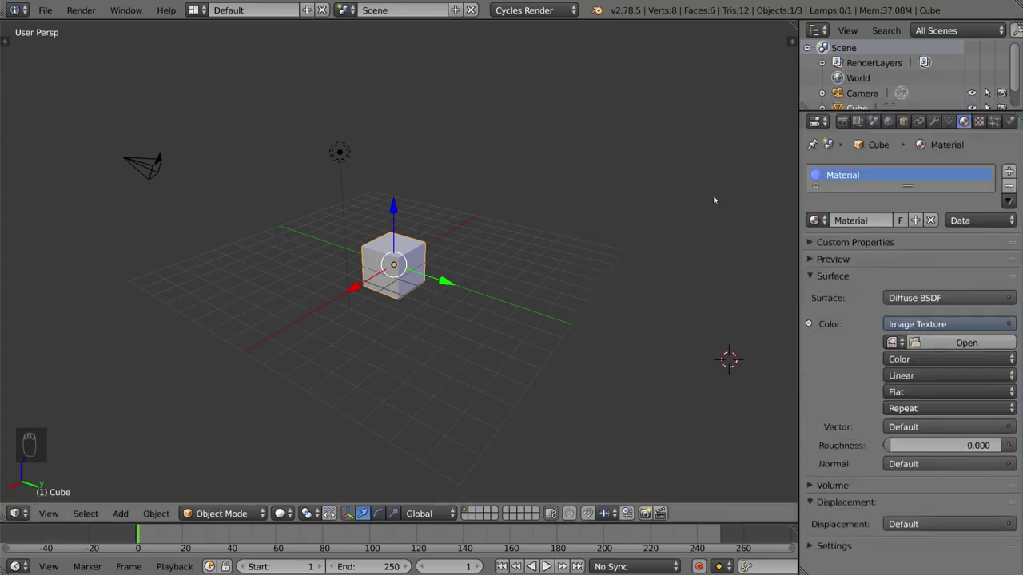
- Check the Texture tab, then feed the World background Color from an Image Texture
click(979, 122)
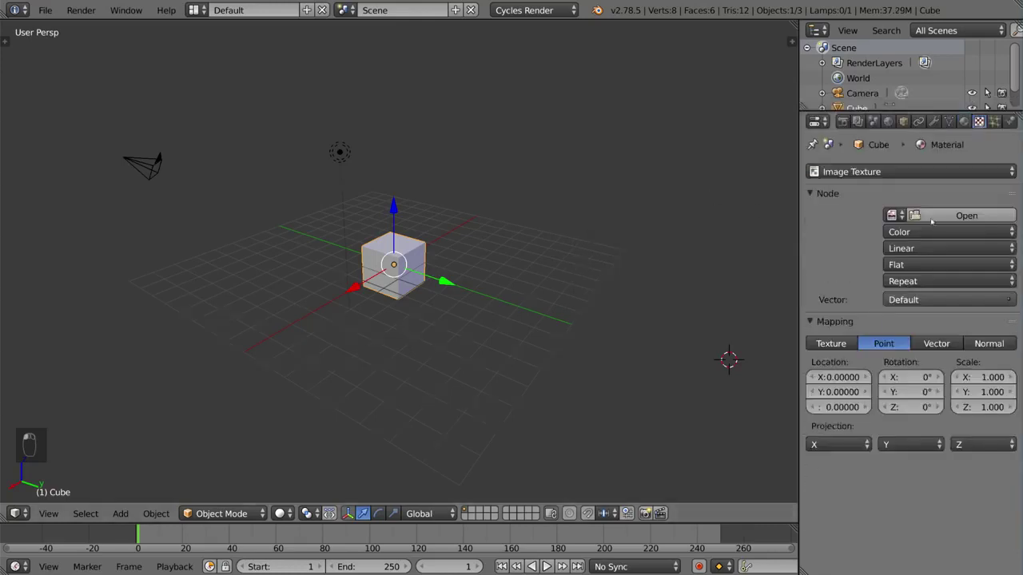
click(963, 122)
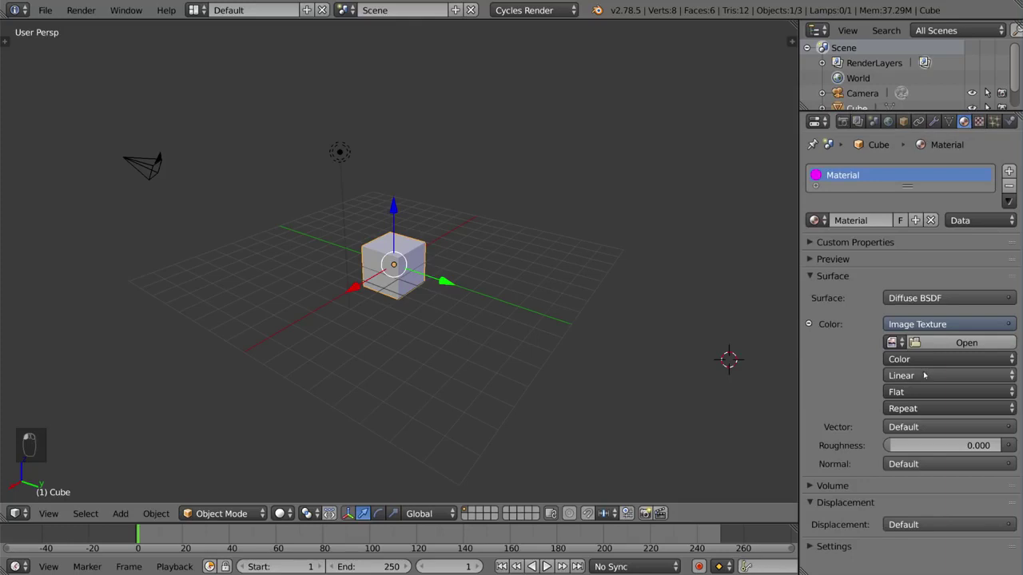
click(979, 121)
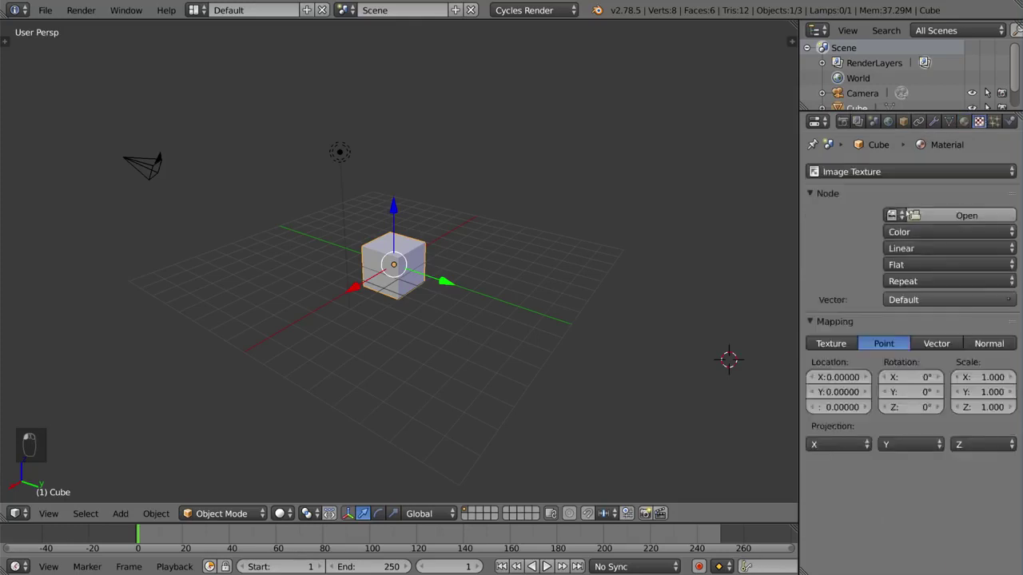
click(916, 174)
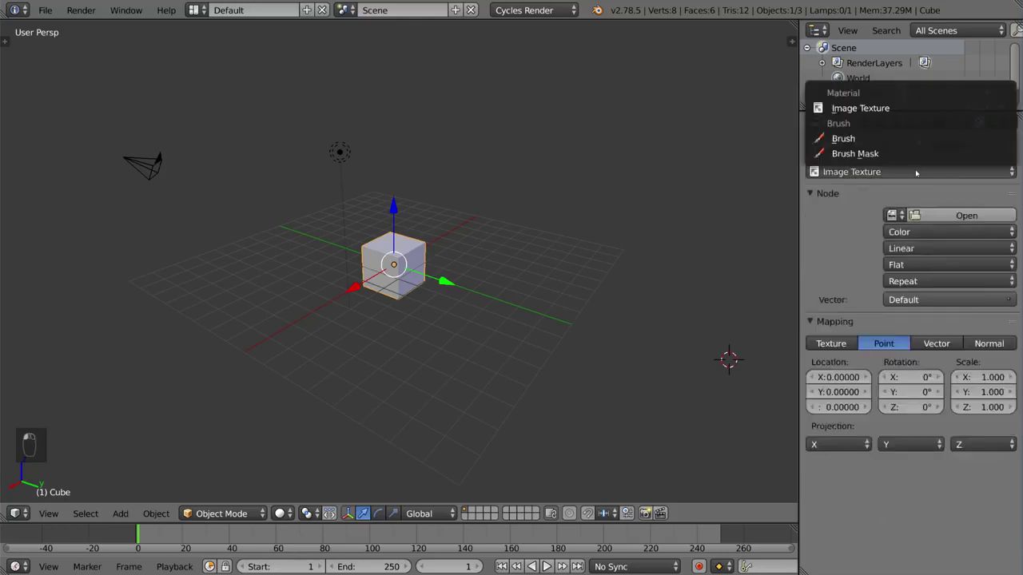
click(911, 174)
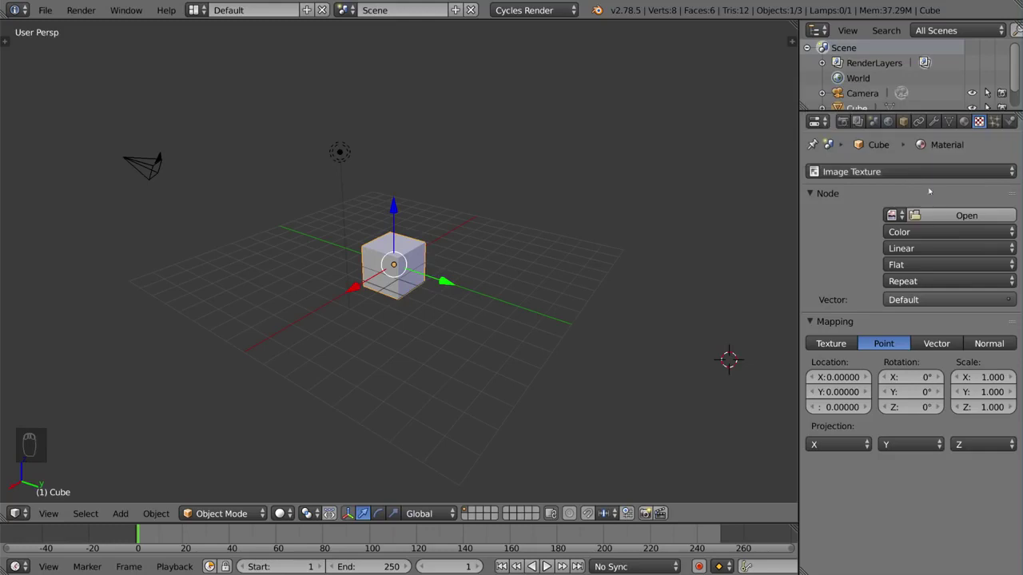
click(890, 121)
click(1008, 377)
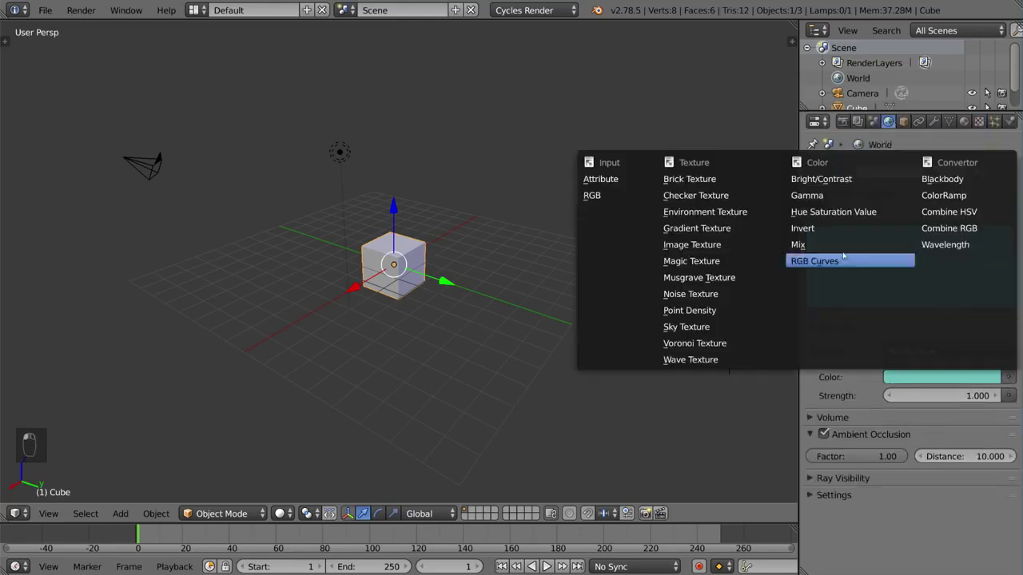
click(687, 317)
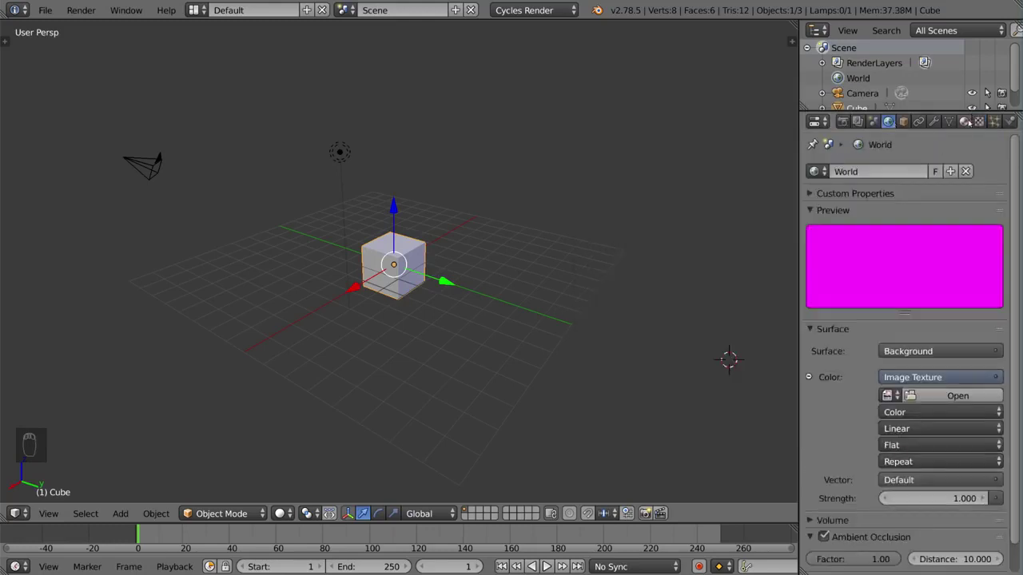
- Select the World's Image Texture in the Texture tab to show its settings
click(964, 121)
click(978, 121)
click(863, 171)
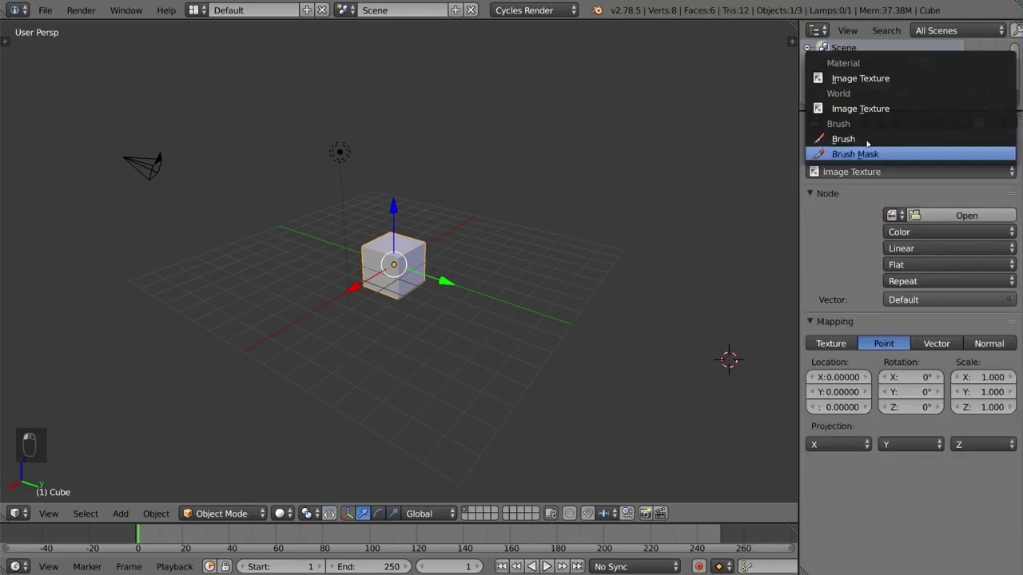
click(864, 112)
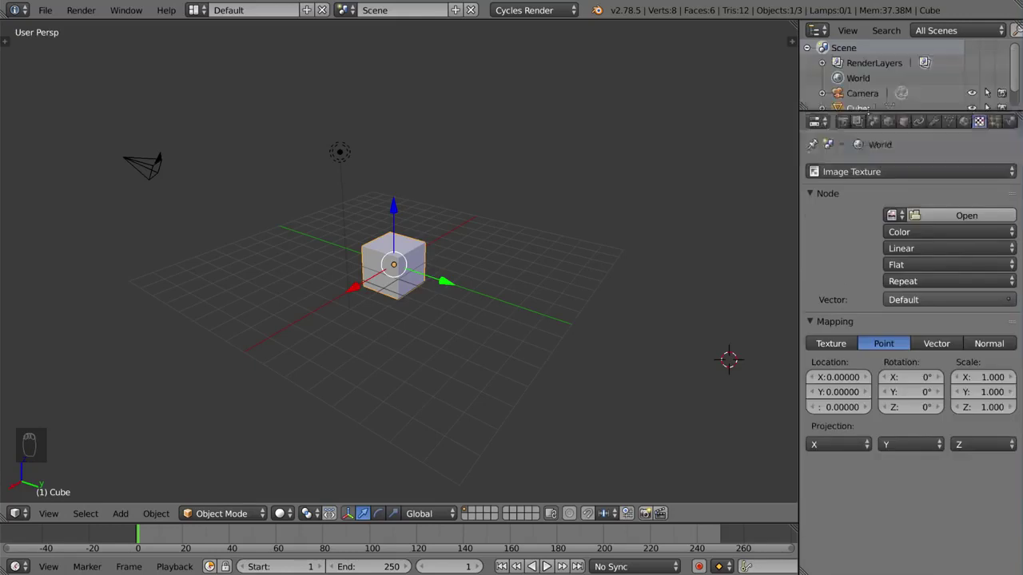
click(871, 171)
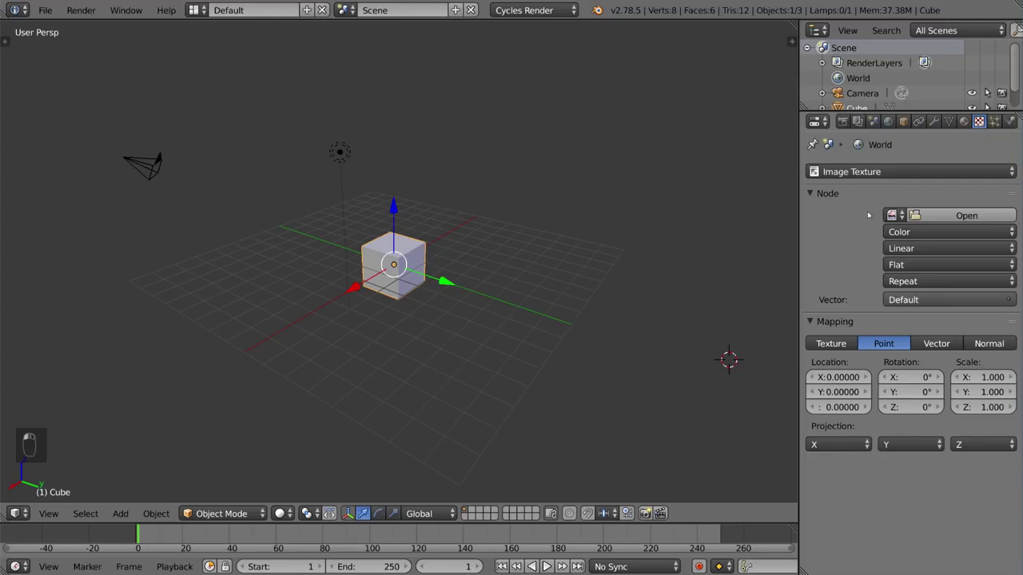
- Add a new ParticleSystem to the cube, then show its available physics types
click(993, 122)
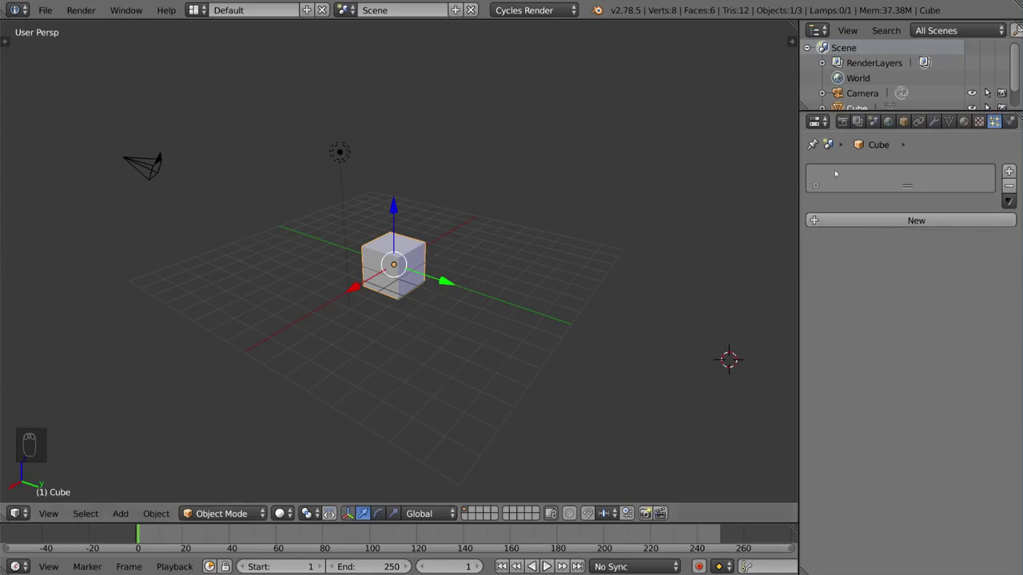
click(916, 221)
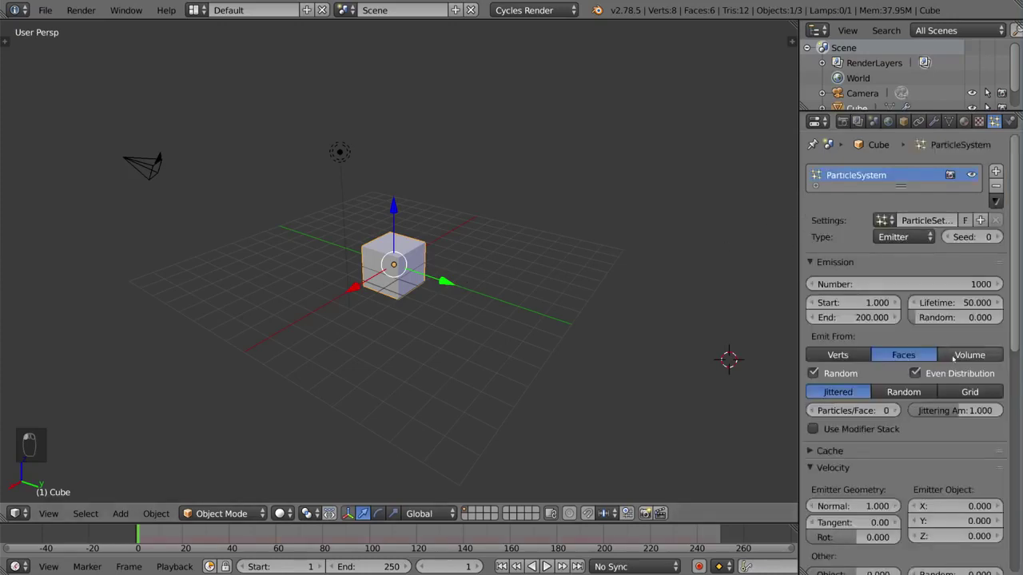
click(1010, 120)
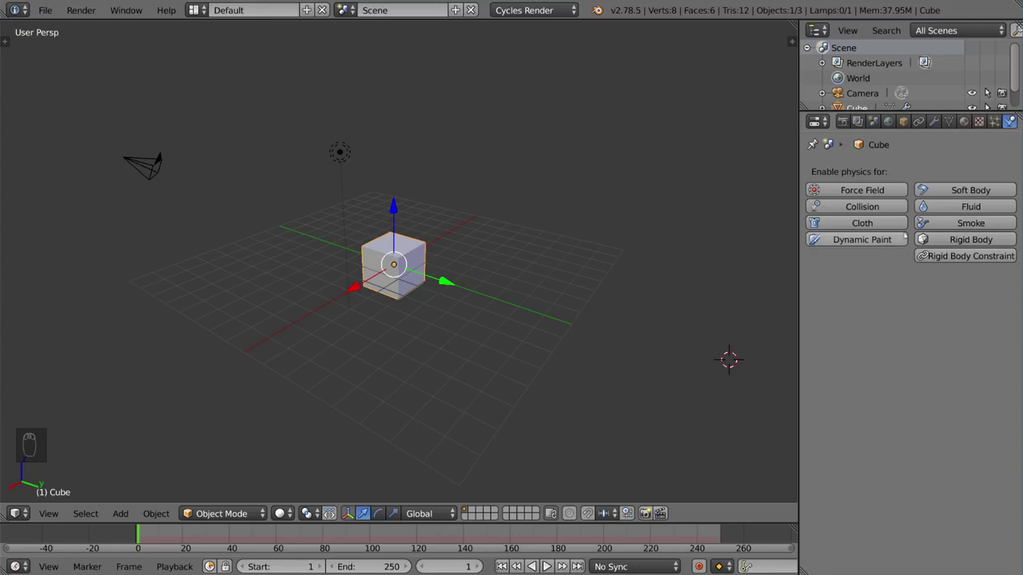
- Enable Cloth physics on the cube with default settings, toggling the Cloth Cache panel
click(862, 223)
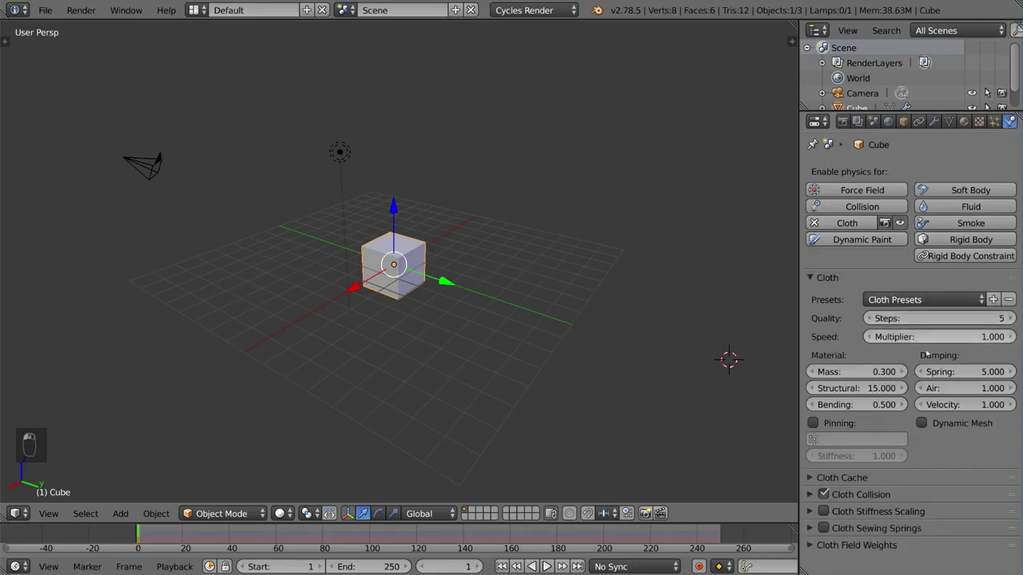
click(862, 482)
scroll(875, 442, down, 3)
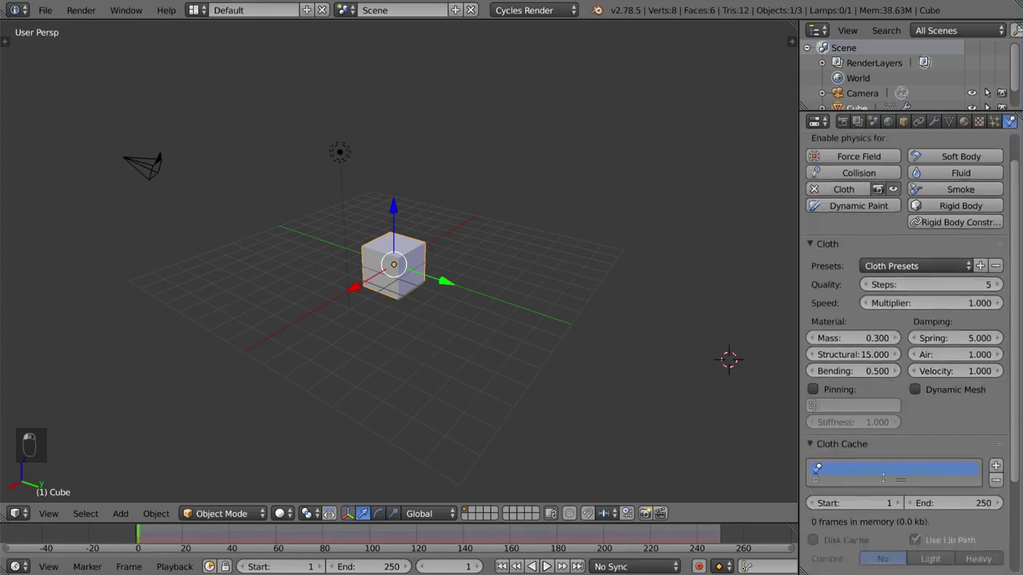
scroll(875, 441, up, 2)
click(878, 468)
click(878, 463)
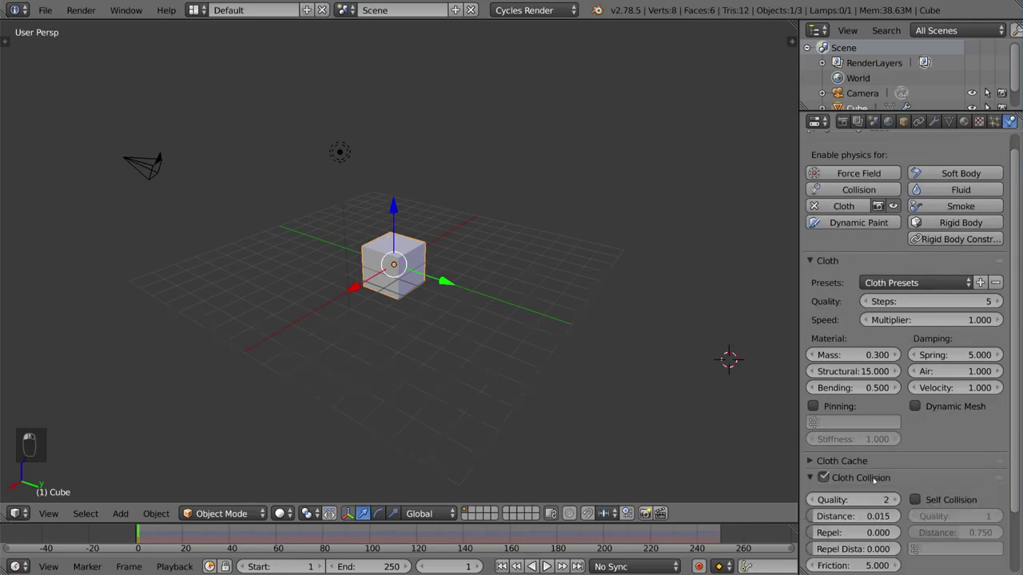
click(878, 464)
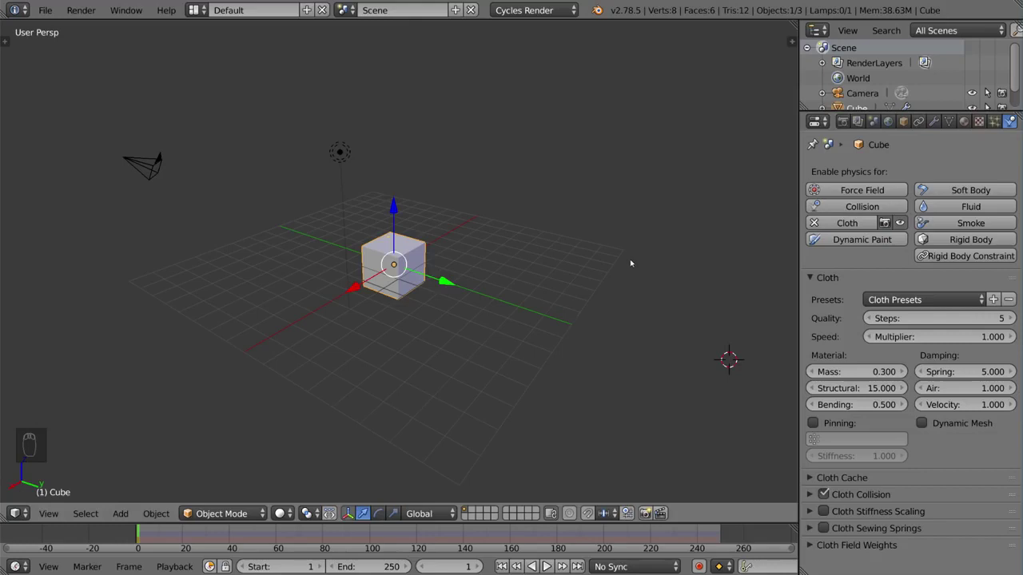
key(t)
key(n)
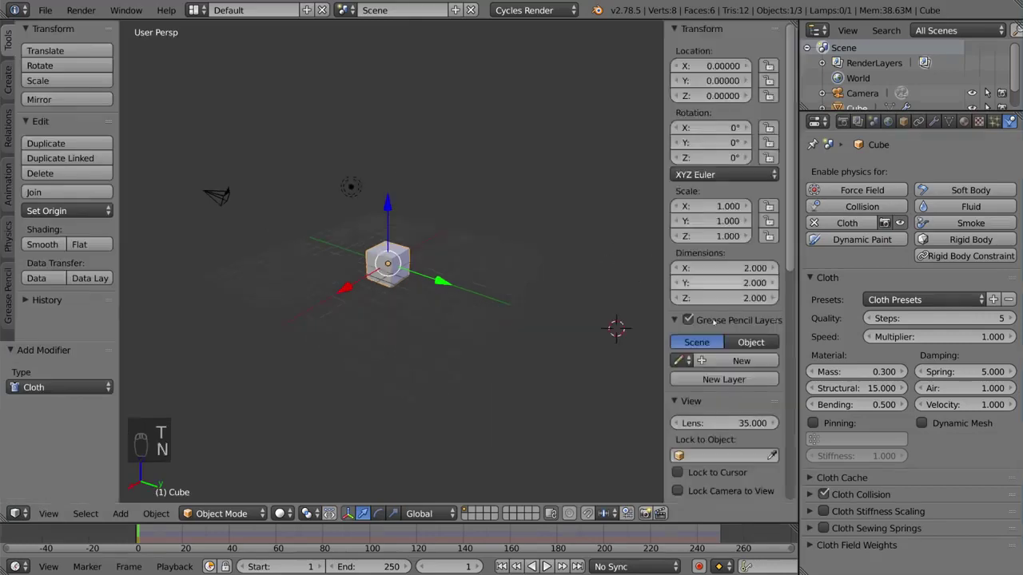
scroll(723, 336, down, 5)
scroll(723, 335, up, 5)
key(t)
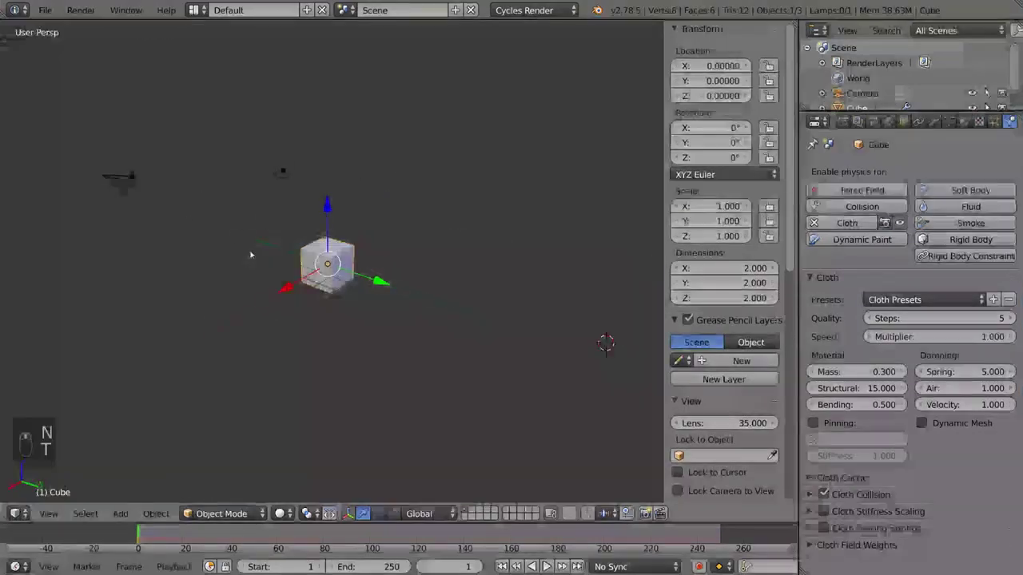
key(n)
key(t)
key(n)
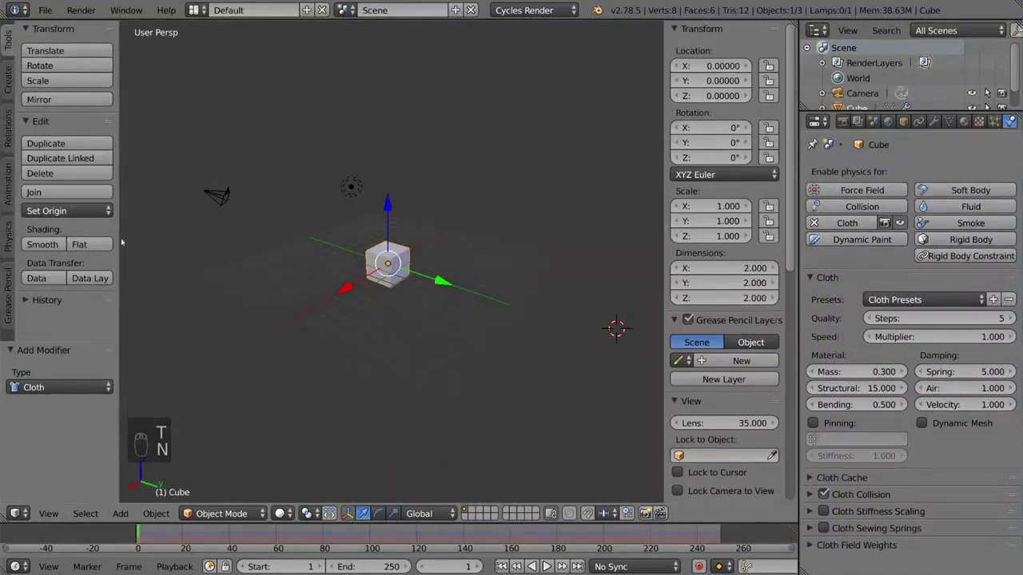
key(t)
key(t)
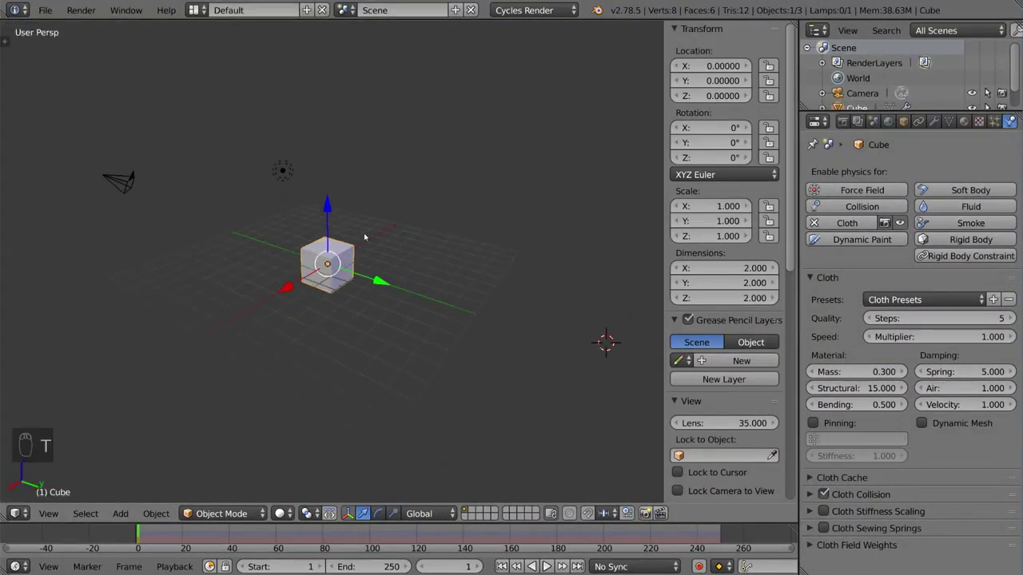
key(n)
key(n)
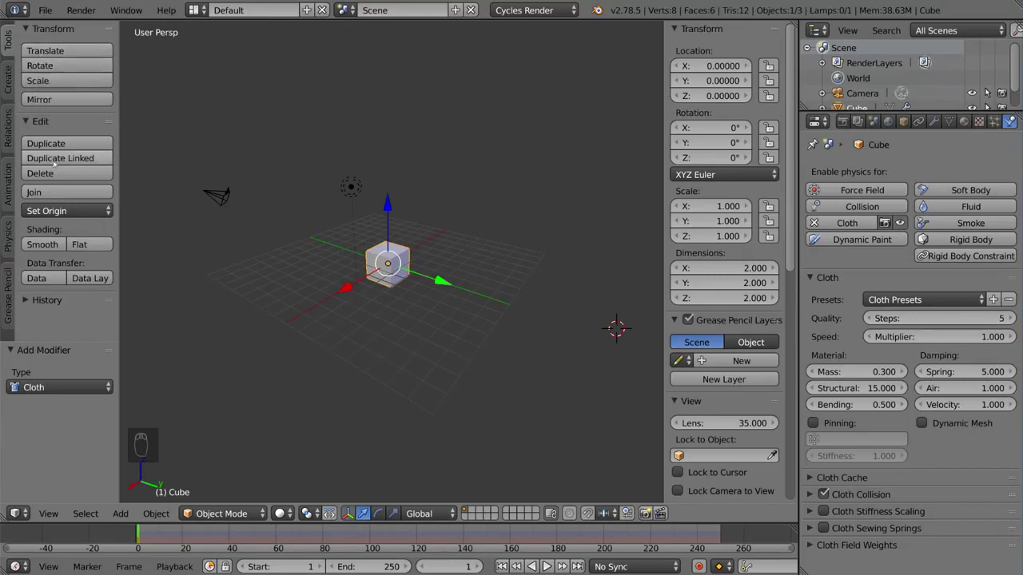
- Browse the Tool Shelf tabs for Create, Animation, Physics and Grease Pencil tools
click(8, 83)
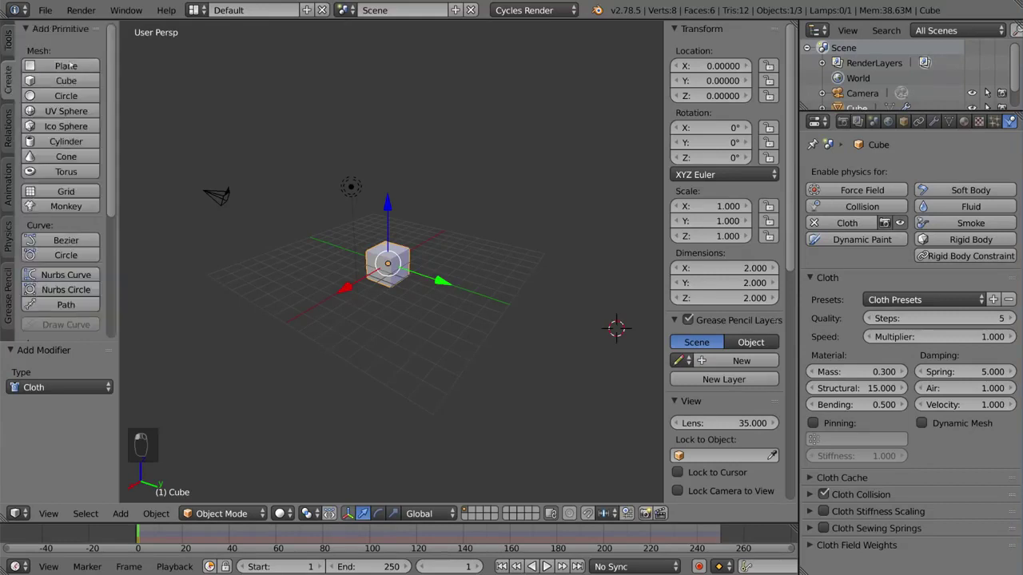
scroll(60, 146, down, 5)
scroll(61, 146, down, 2)
ctrl+scroll(62, 148, down, 1)
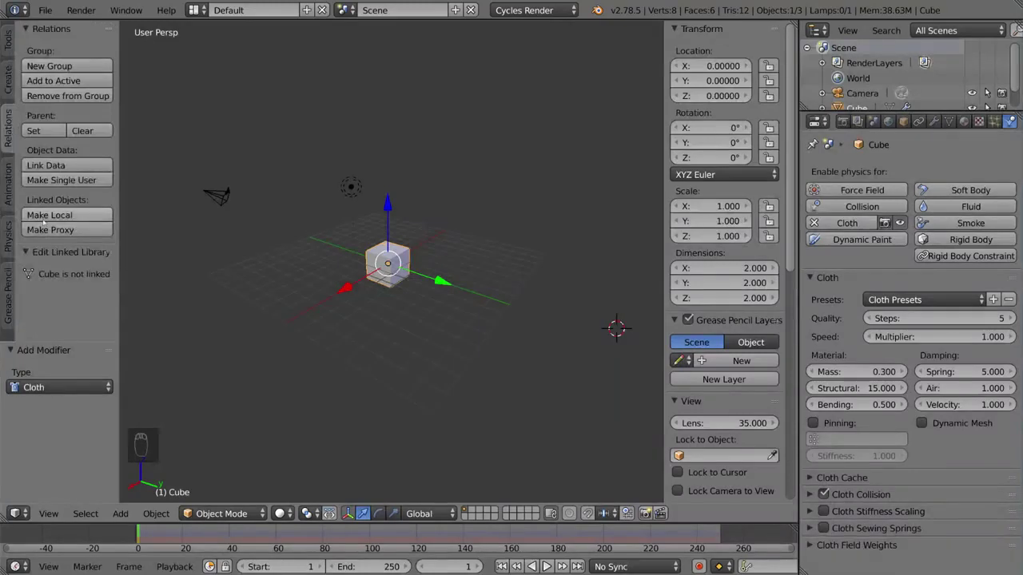
click(12, 183)
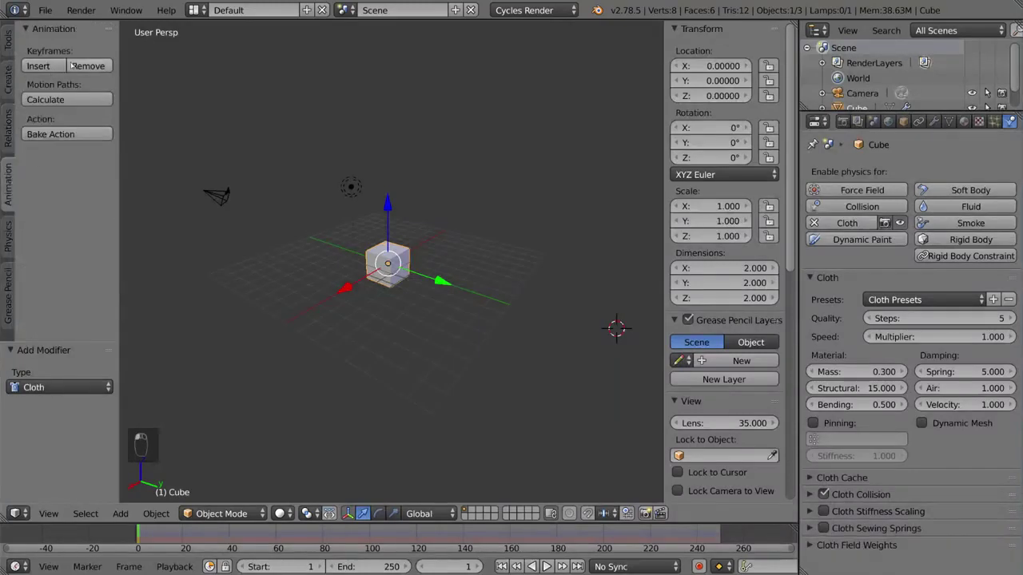
click(10, 230)
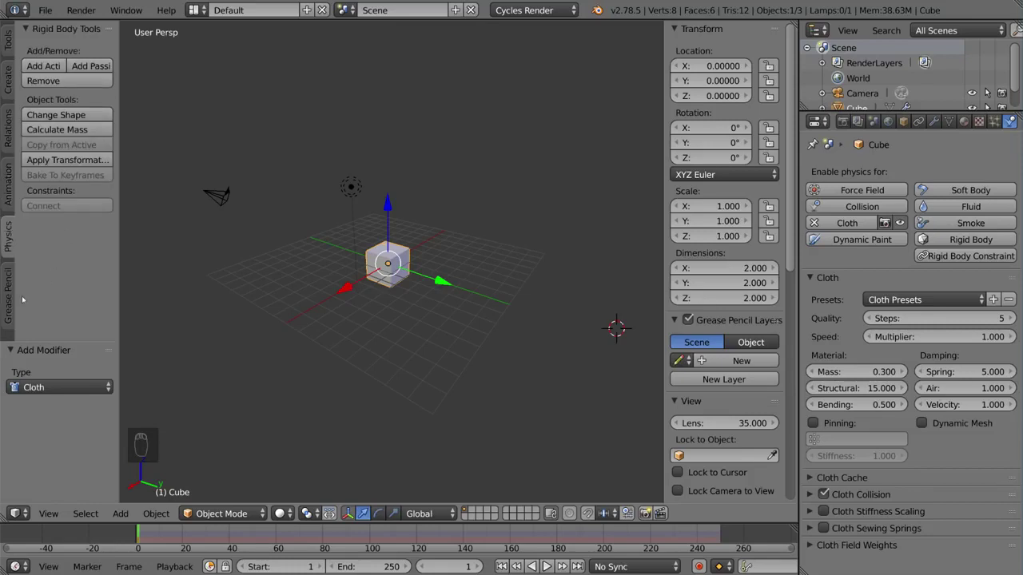
click(9, 275)
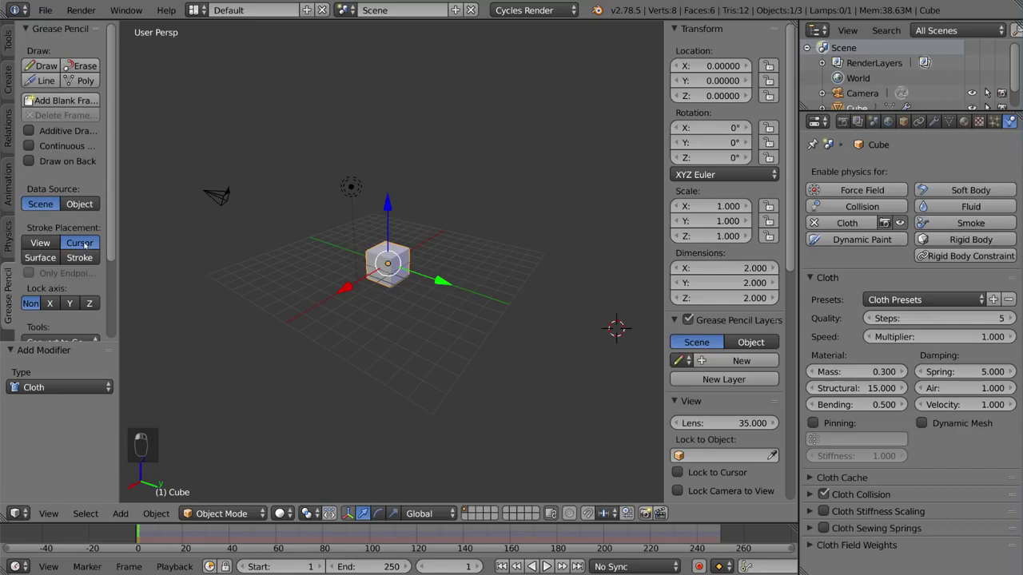
scroll(85, 245, down, 3)
scroll(85, 246, up, 3)
- Close the tool shelf with T and nudge the cube slightly along X in the N panel
key(t)
scroll(711, 237, down, 3)
scroll(755, 128, up, 3)
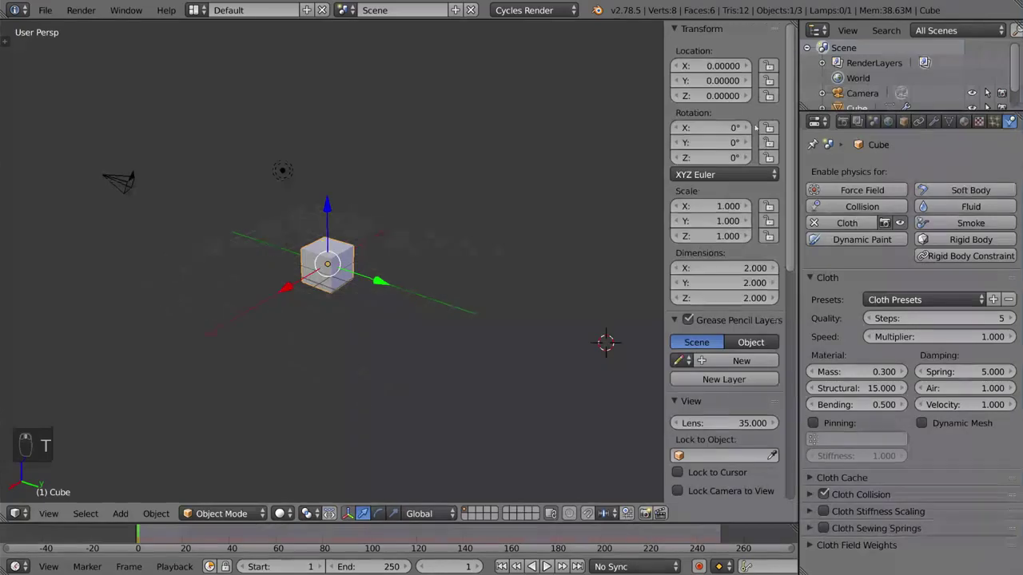
mouse_move(711, 65)
mouse_down()
mouse_move(731, 66)
mouse_move(711, 65)
mouse_up()
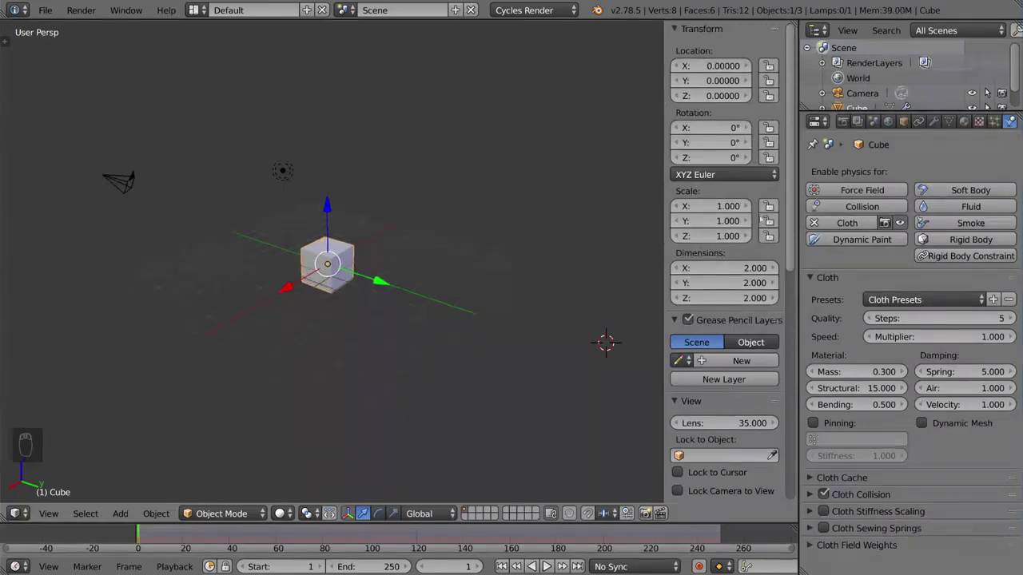
scroll(761, 218, down, 3)
mouse_move(762, 218)
mouse_down()
mouse_move(779, 217)
mouse_move(761, 217)
mouse_up()
- Toggle Only Render off and on, then add an empty background image entry
scroll(721, 230, down, 8)
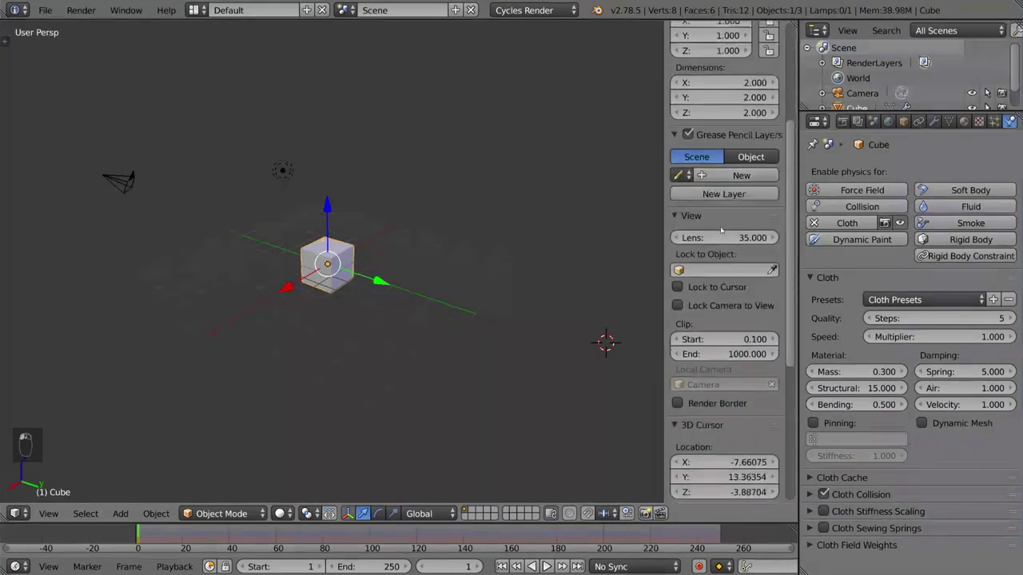
scroll(727, 237, down, 3)
scroll(733, 393, down, 5)
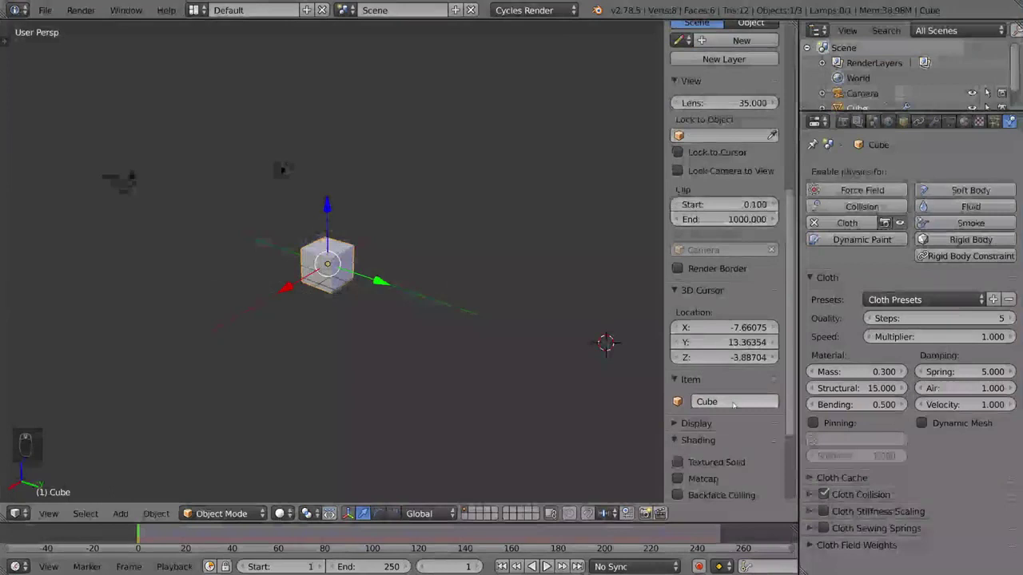
scroll(719, 335, down, 6)
scroll(716, 322, down, 2)
click(713, 312)
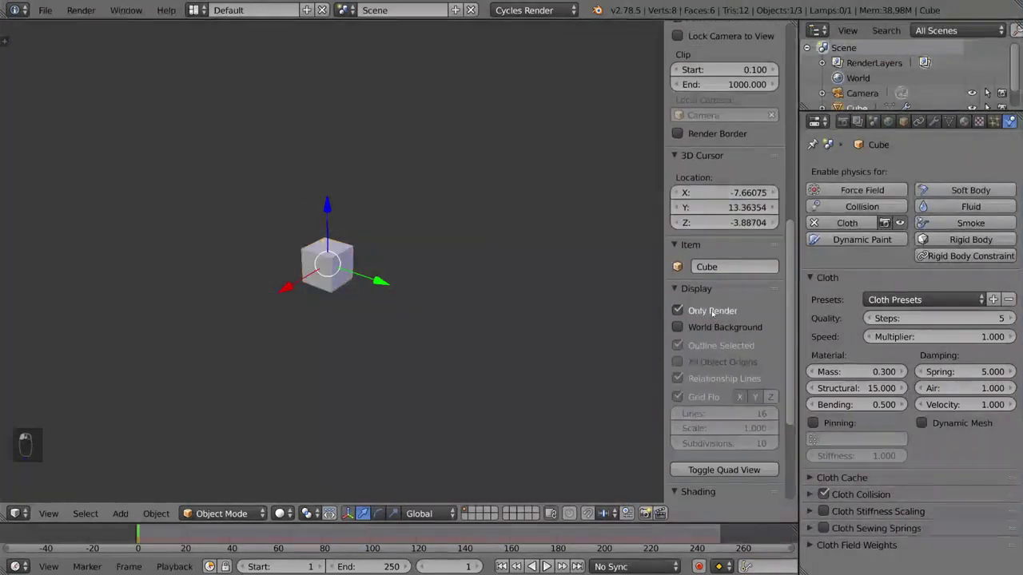
click(713, 312)
scroll(732, 344, down, 10)
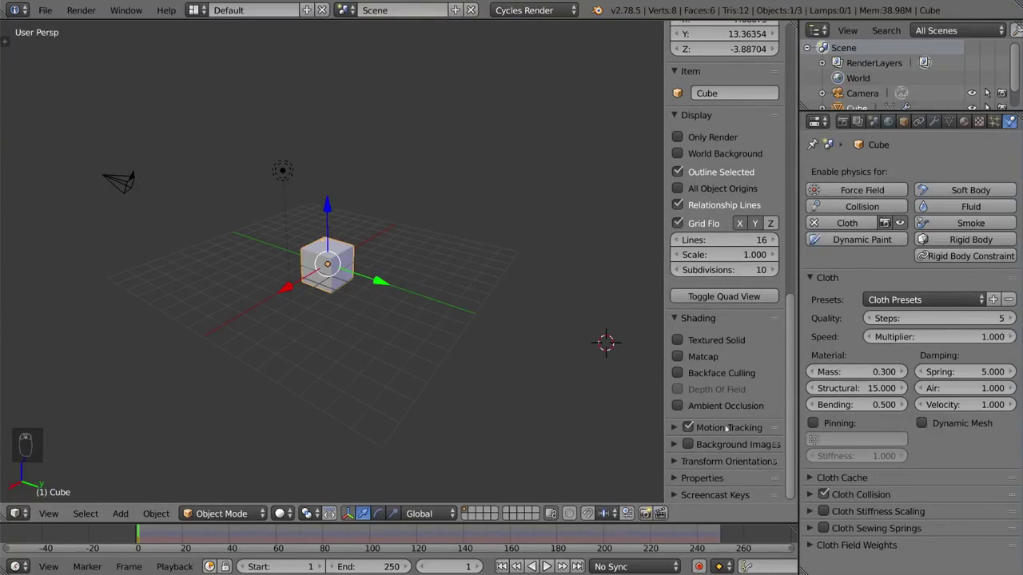
click(709, 445)
scroll(699, 424, down, 1)
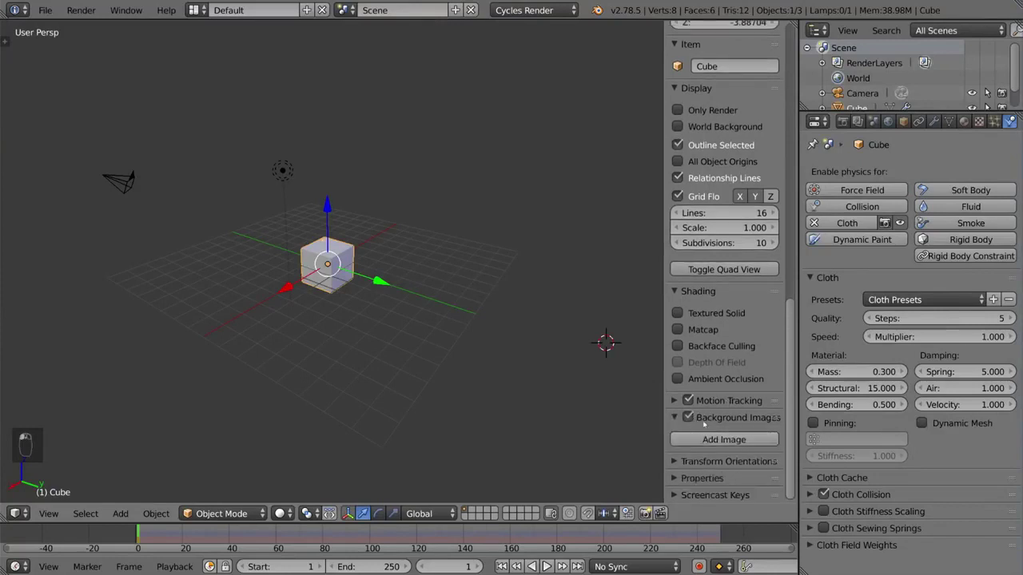
click(719, 439)
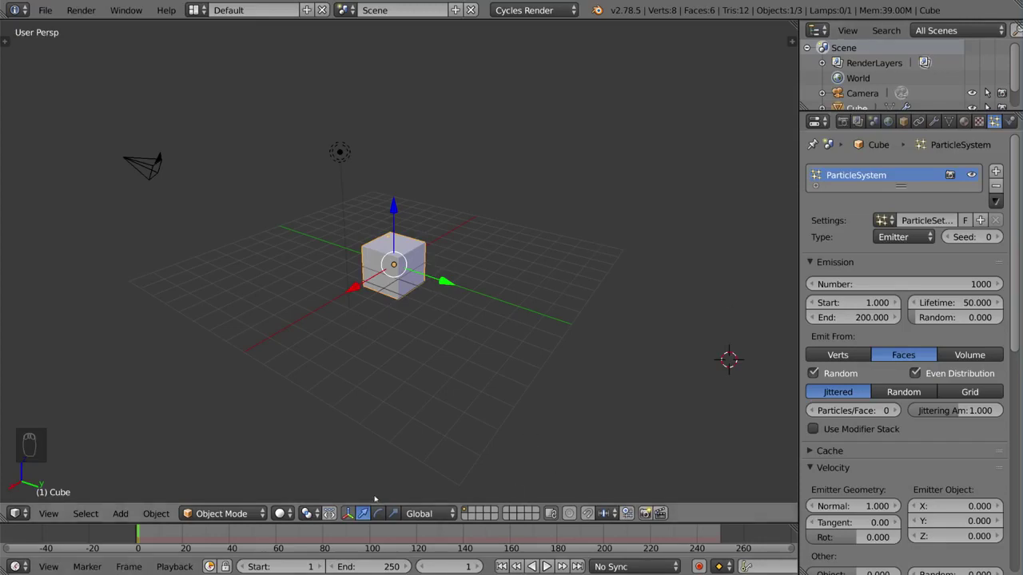
- Play the animation with Alt+A, stop it, restart it, and scrub back to an earlier frame
ctrl+scroll(357, 534, right, 3)
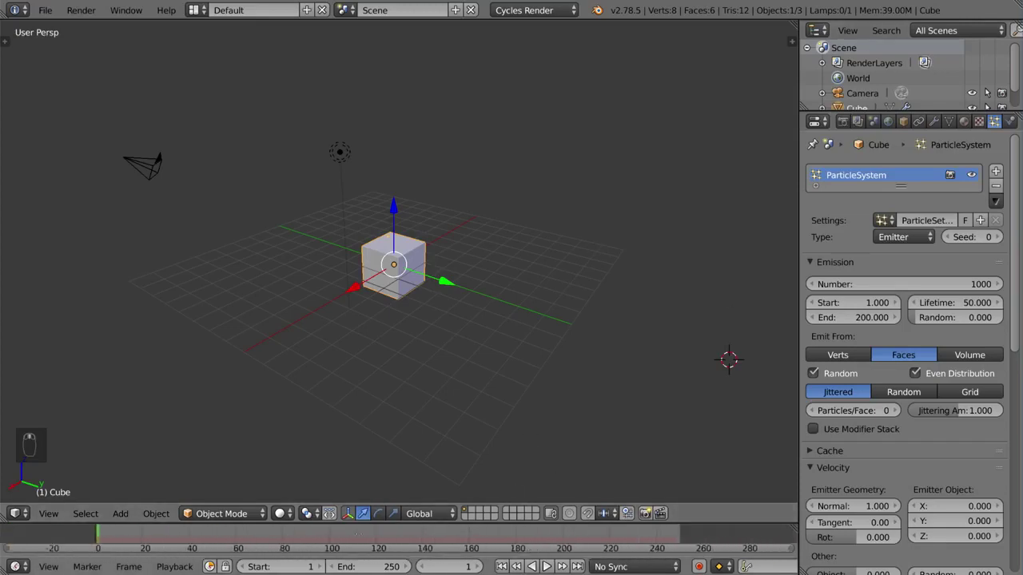
ctrl+scroll(356, 534, left, 8)
ctrl+scroll(319, 541, right, 3)
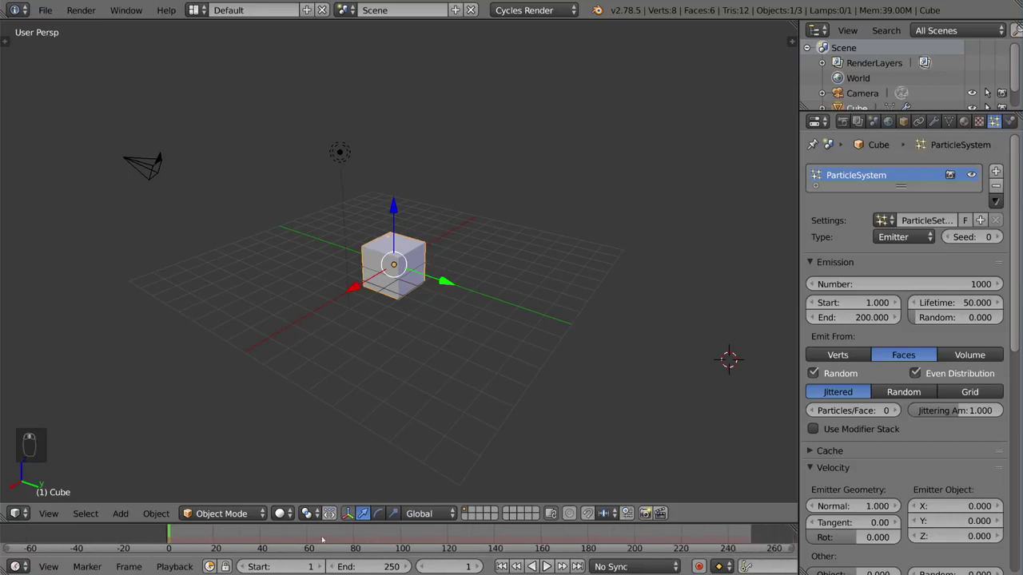
key(alt+a)
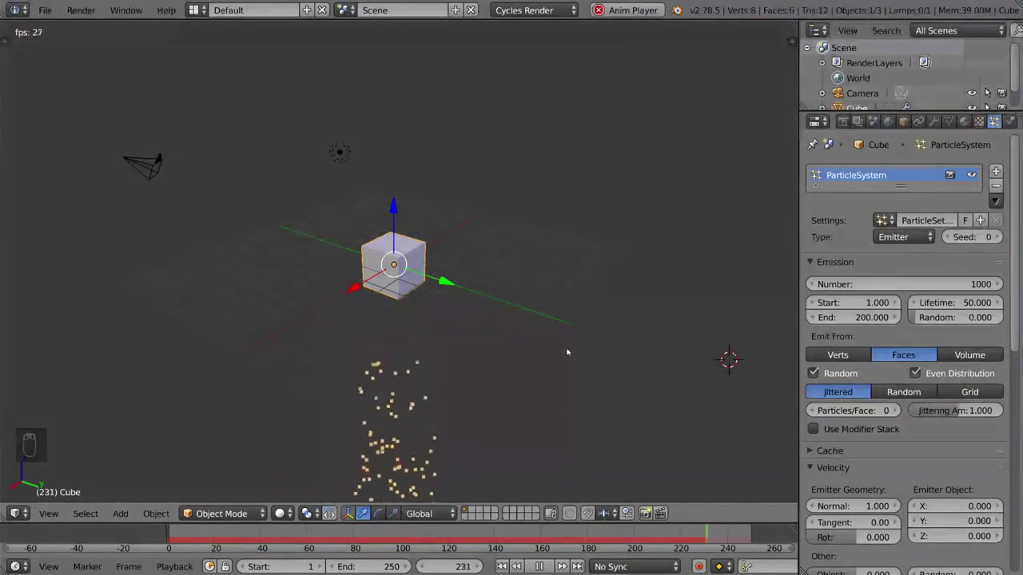
key(alt+a)
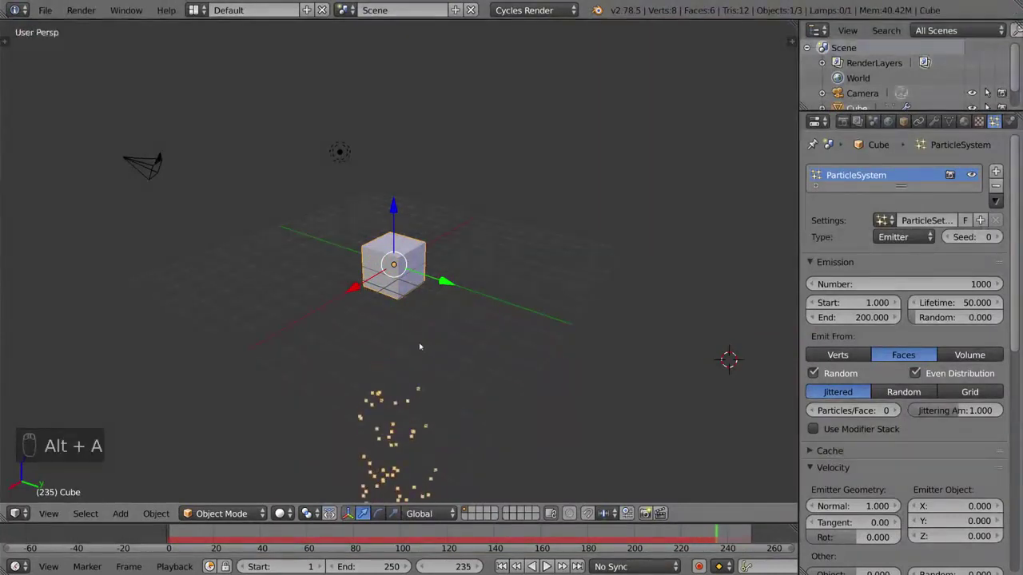
key(alt+a)
drag(643, 541, 330, 542)
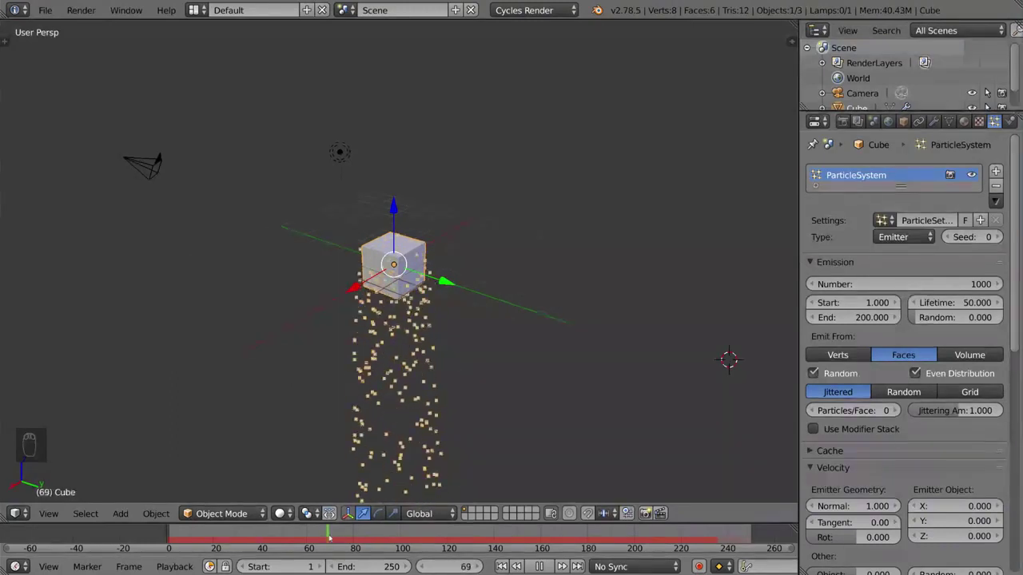
key(alt+a)
- Jump to the first frame and last frame 250, then play forward, in reverse, and forward again
key(shift+Left)
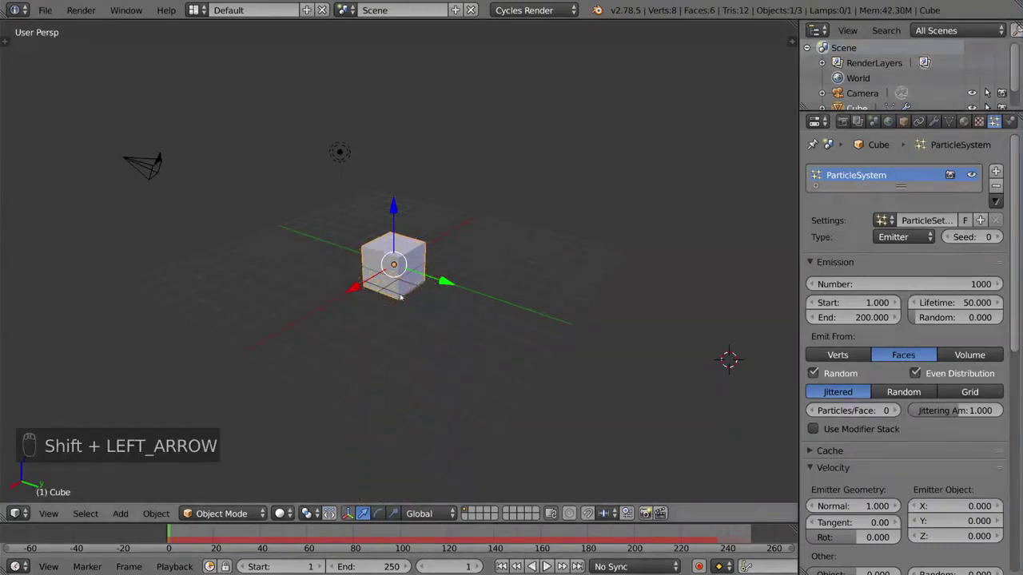
key(shift+Right)
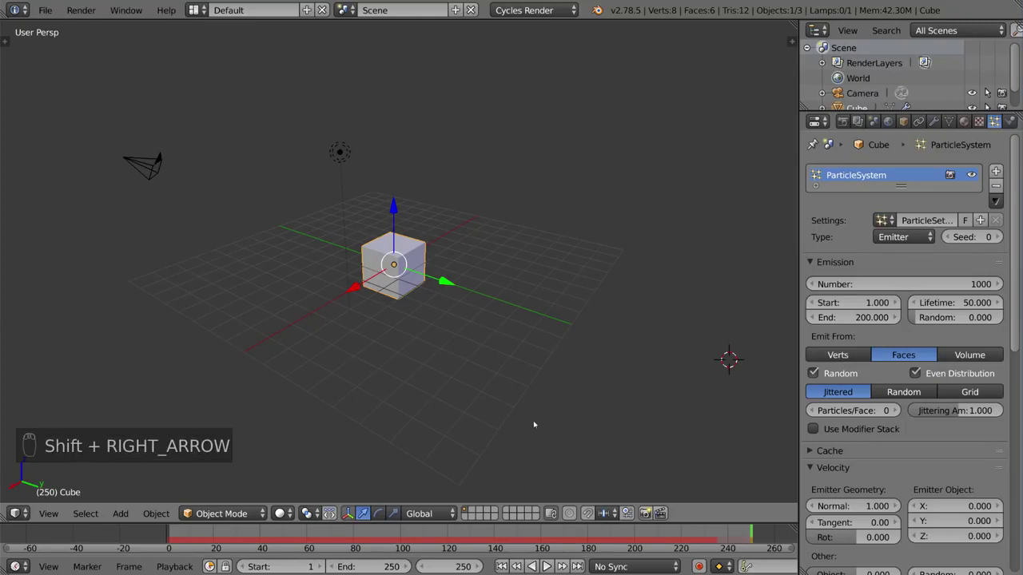
key(alt+a)
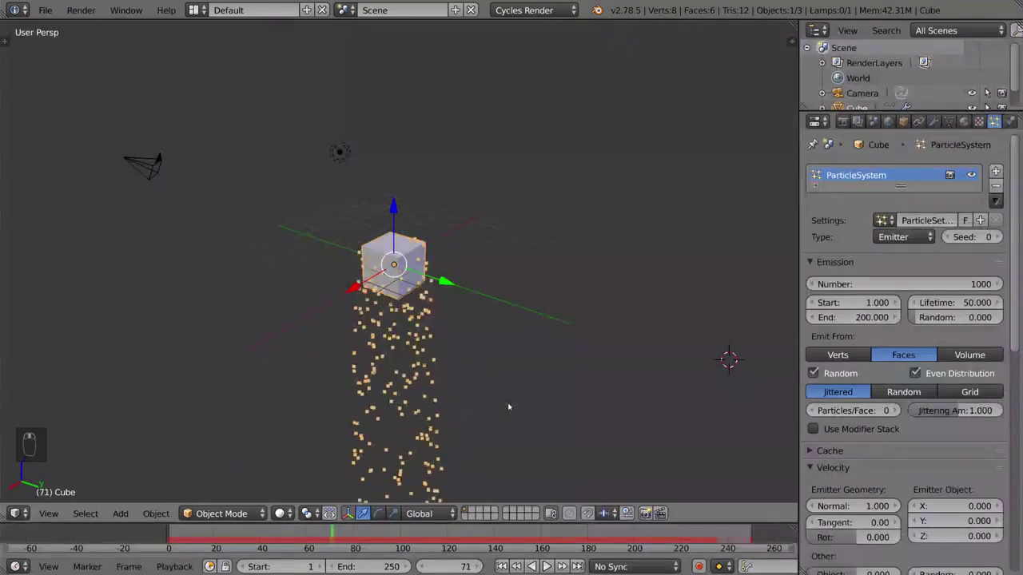
key(shift+alt+a)
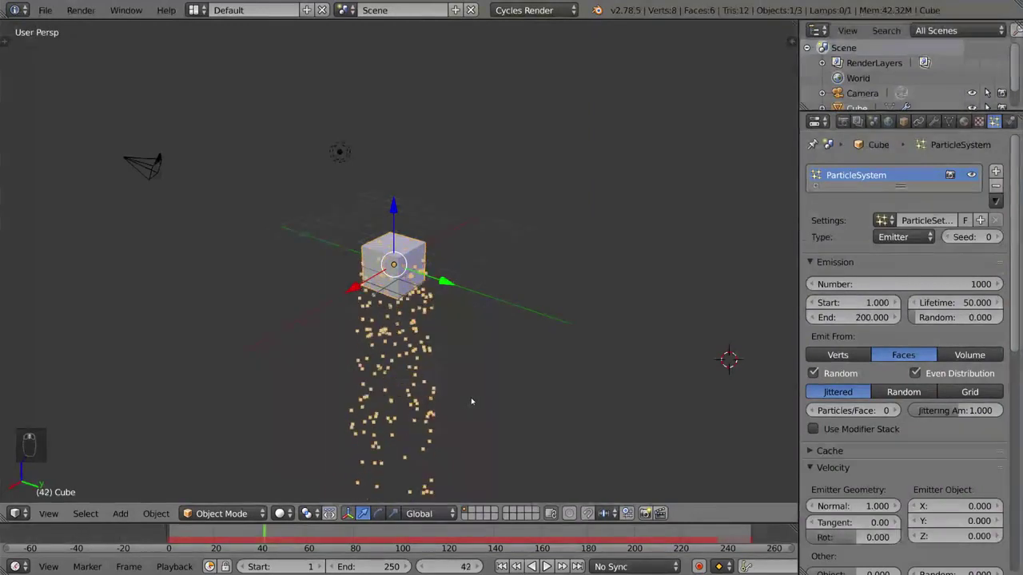
key(alt+a)
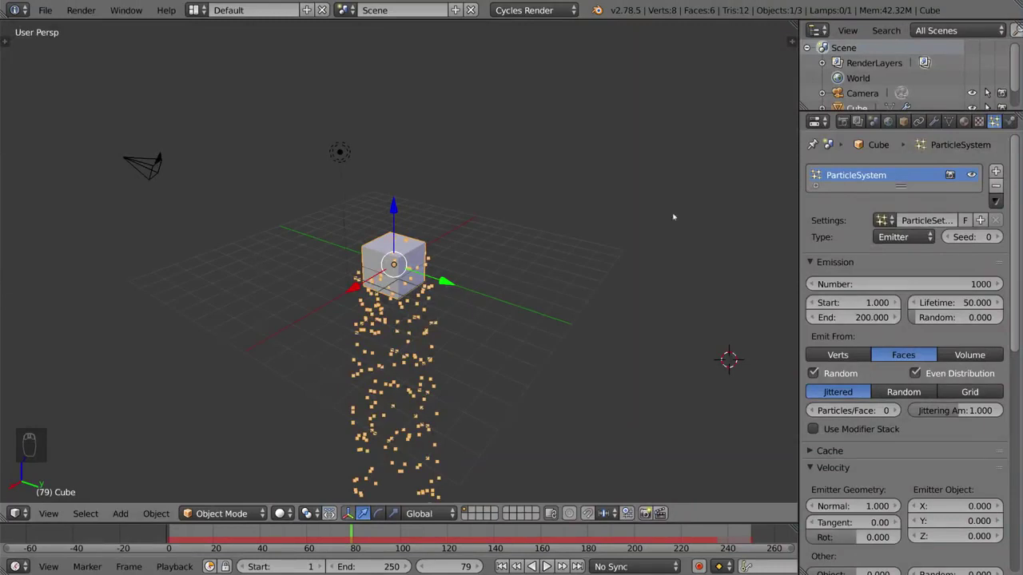
- Expand the Cube entry in the Outliner and briefly expand and collapse RenderLayers
scroll(925, 64, down, 2)
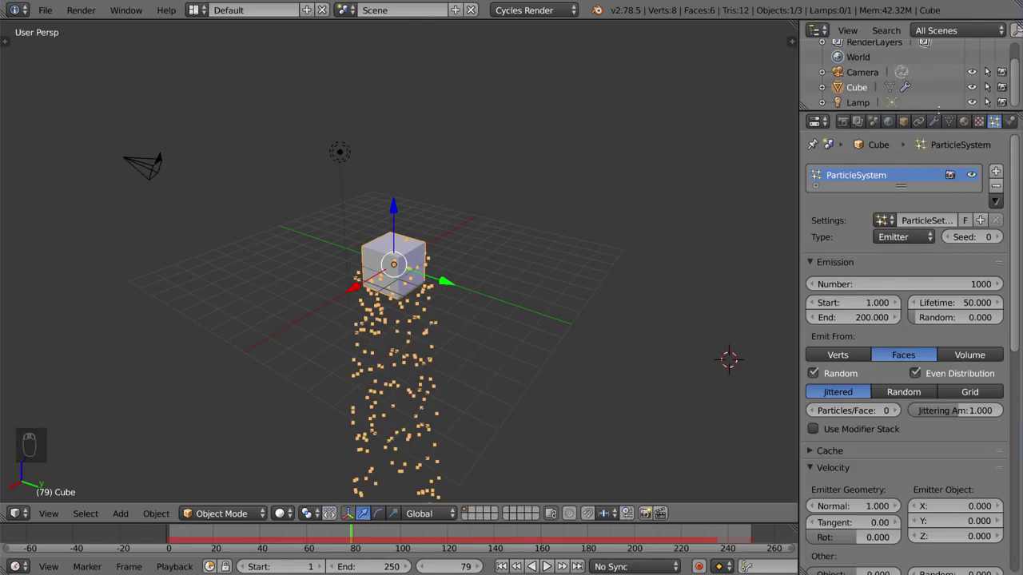
click(824, 86)
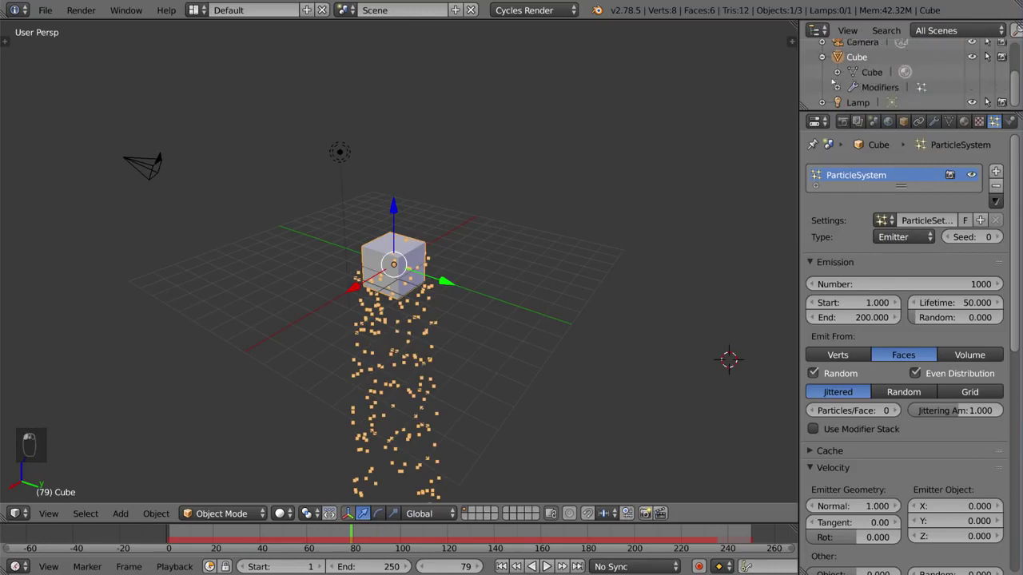
scroll(822, 61, up, 3)
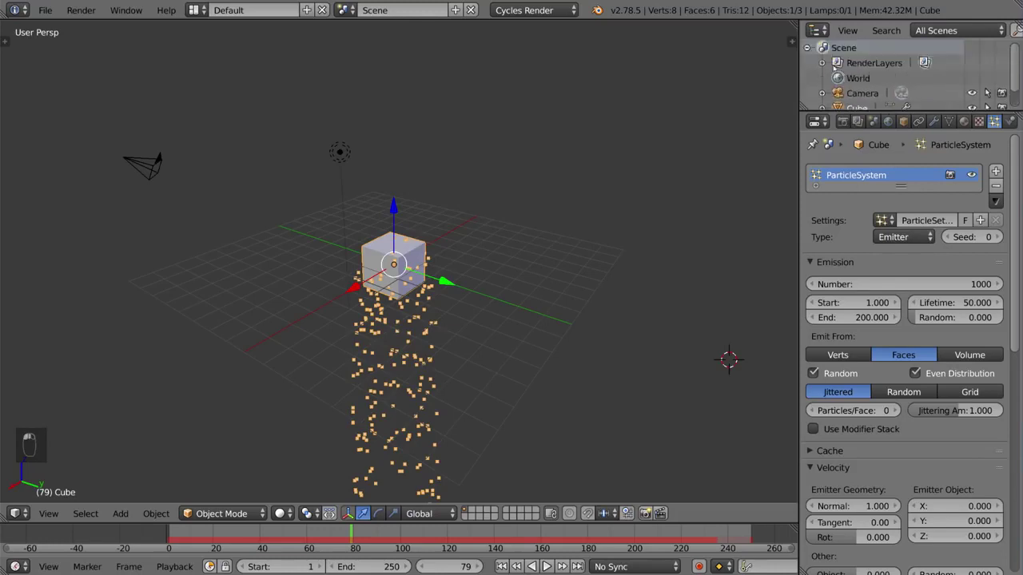
click(823, 64)
click(823, 64)
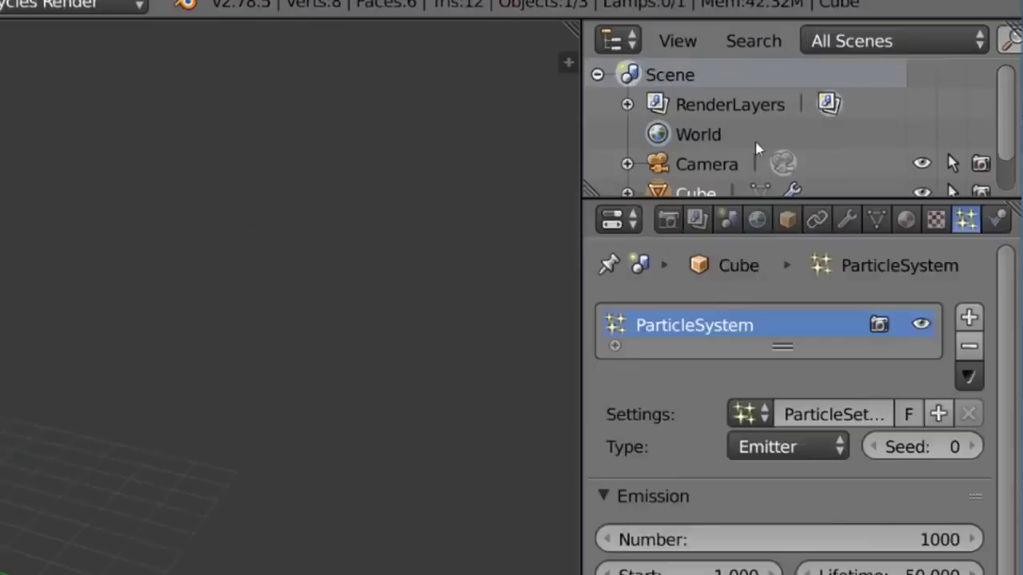
scroll(871, 80, down, 2)
- Switch the selection among Camera, Cube and Lamp to compare their properties
click(895, 75)
click(870, 86)
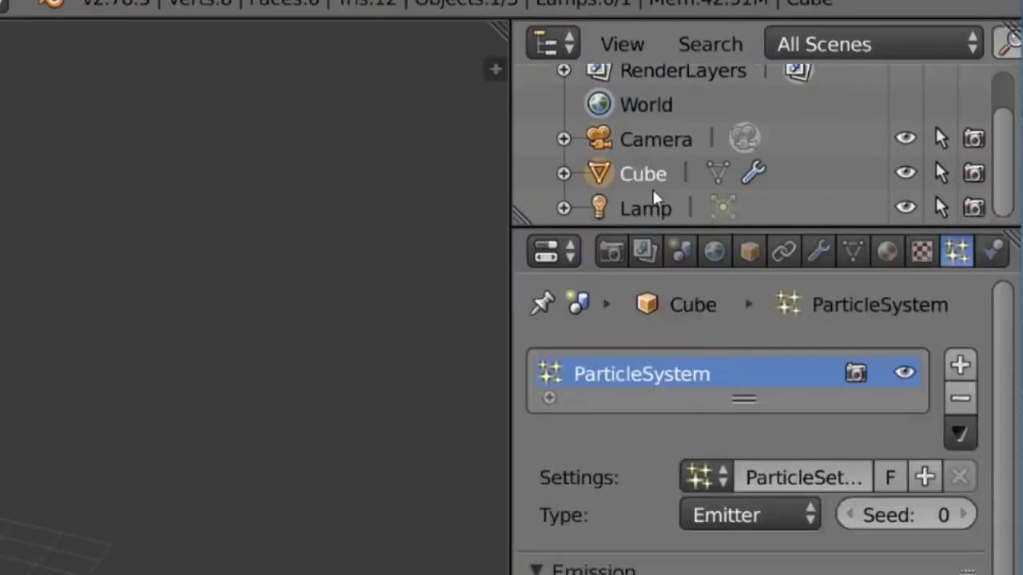
click(654, 201)
click(647, 170)
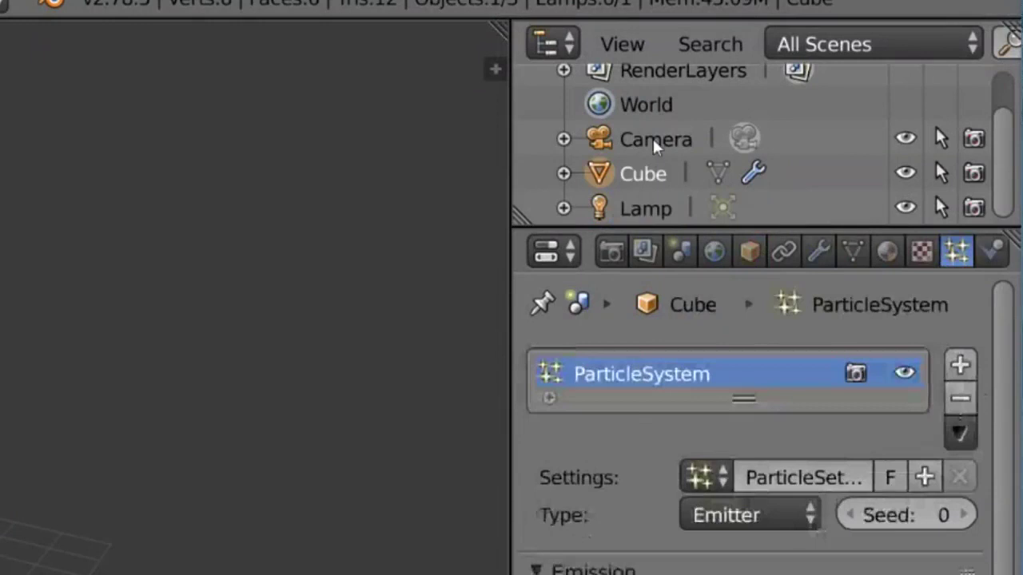
click(653, 140)
click(652, 176)
click(651, 209)
click(653, 177)
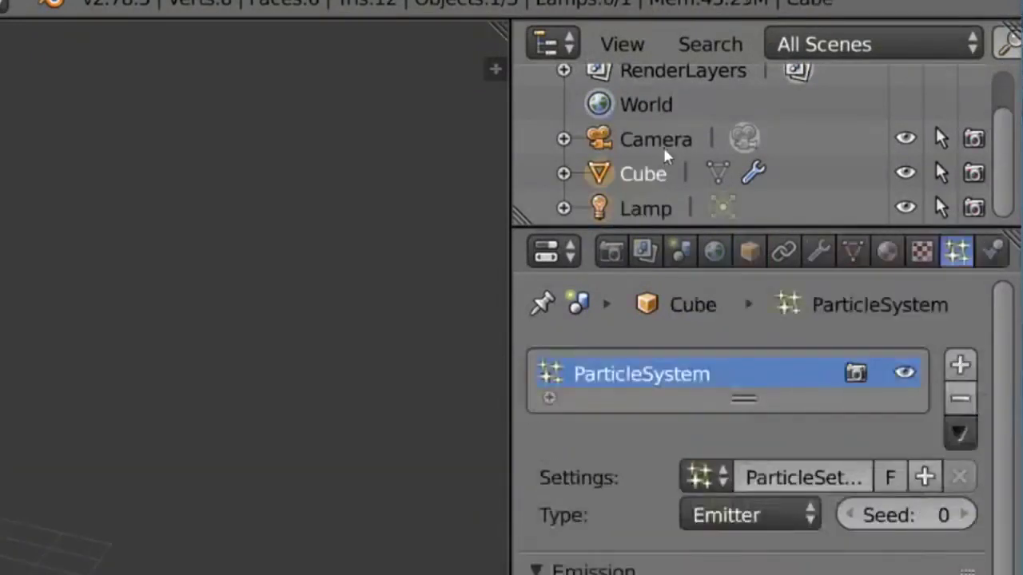
click(657, 144)
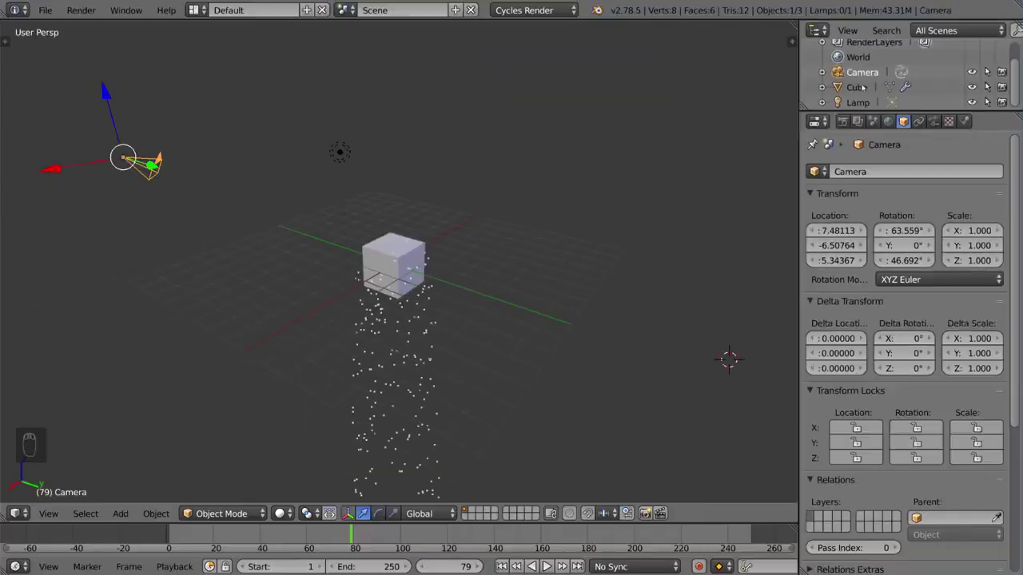
- Cycle through Cube, Lamp and Camera again, ending on the Camera to show its transform
click(862, 87)
click(858, 103)
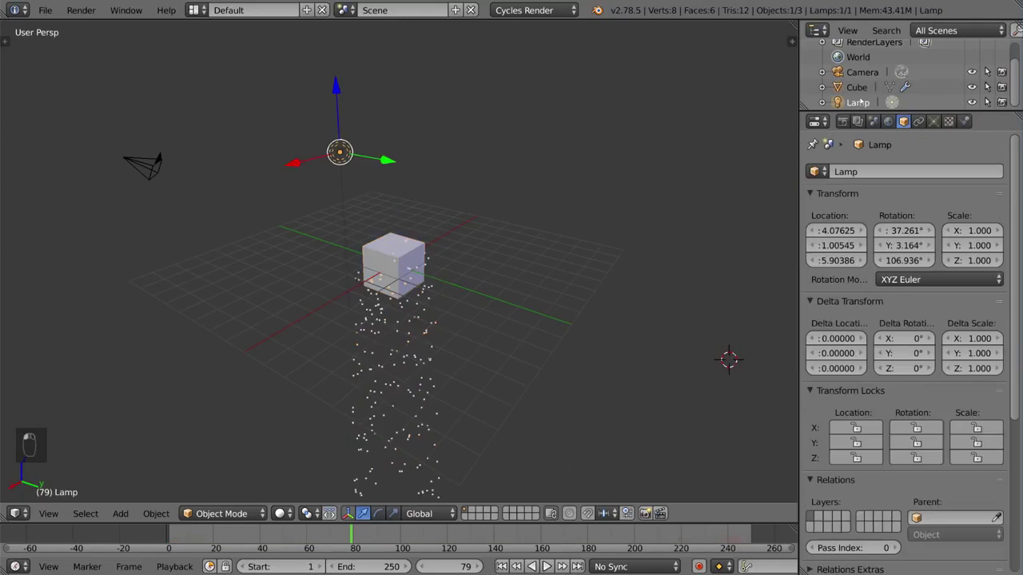
click(862, 88)
click(862, 72)
click(861, 88)
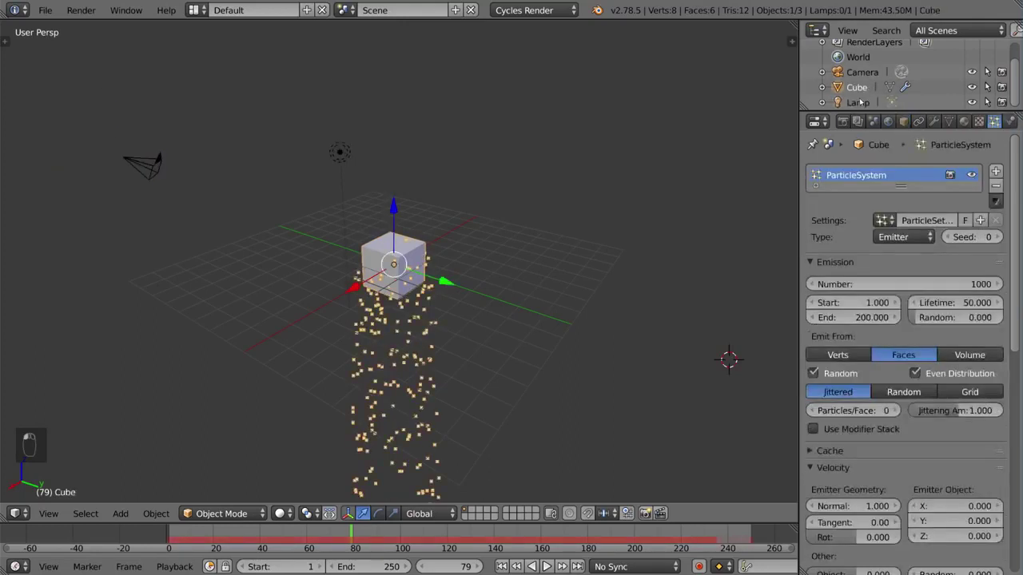
click(858, 102)
click(858, 88)
click(862, 73)
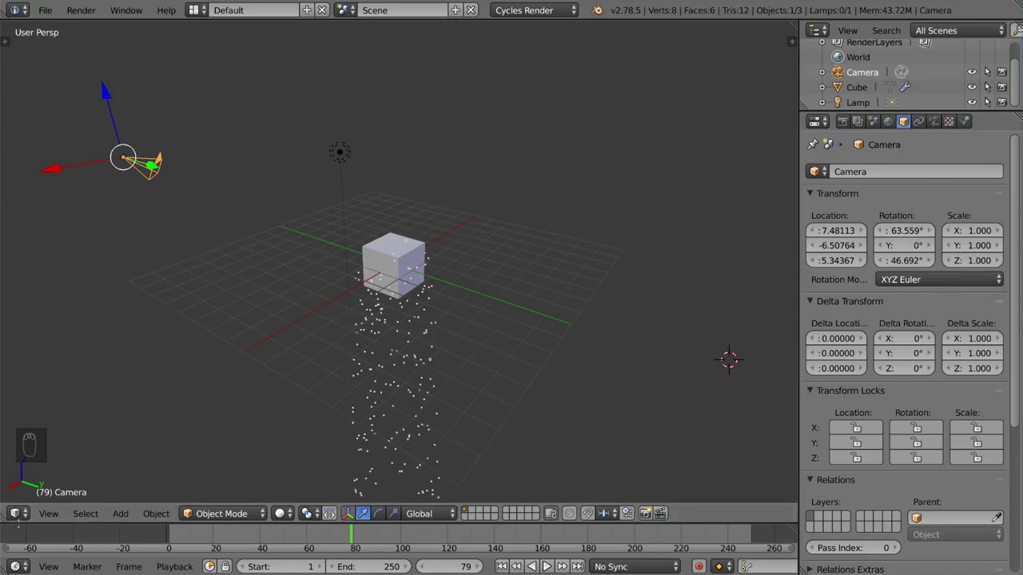
- Resize the timeline up and back, widen the right-hand panels, and make the outliner taller
drag(6, 523, 6, 375)
drag(783, 376, 783, 438)
drag(799, 347, 727, 346)
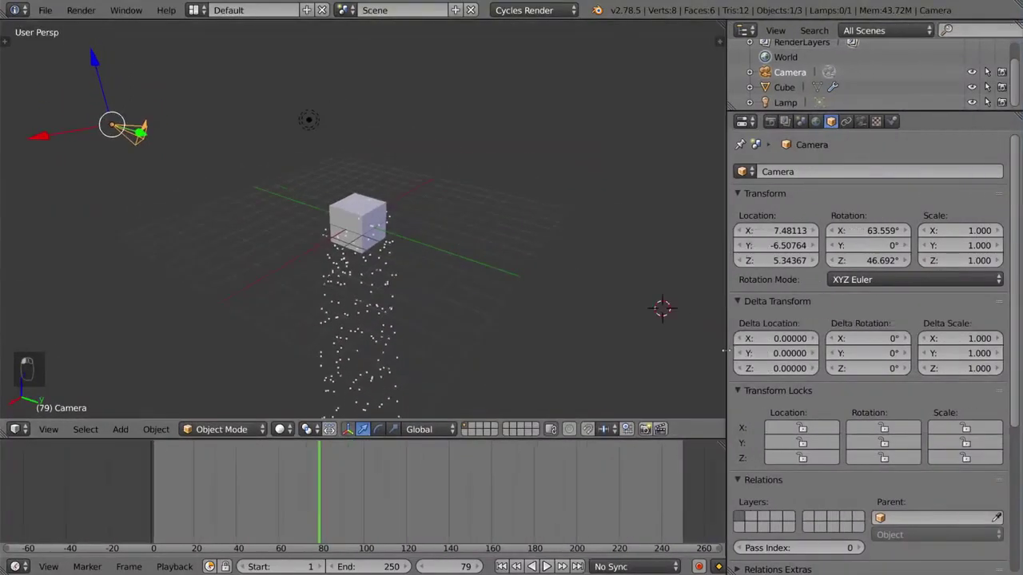
drag(908, 104, 905, 161)
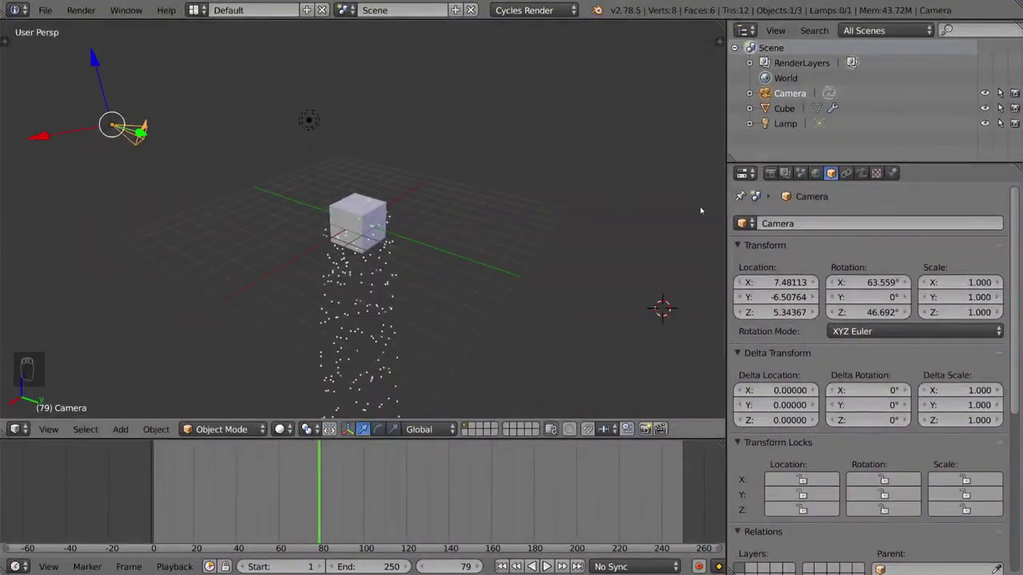
- Open the 3D view's properties and tool shelves, then toggle the properties shelf off with N
key(n)
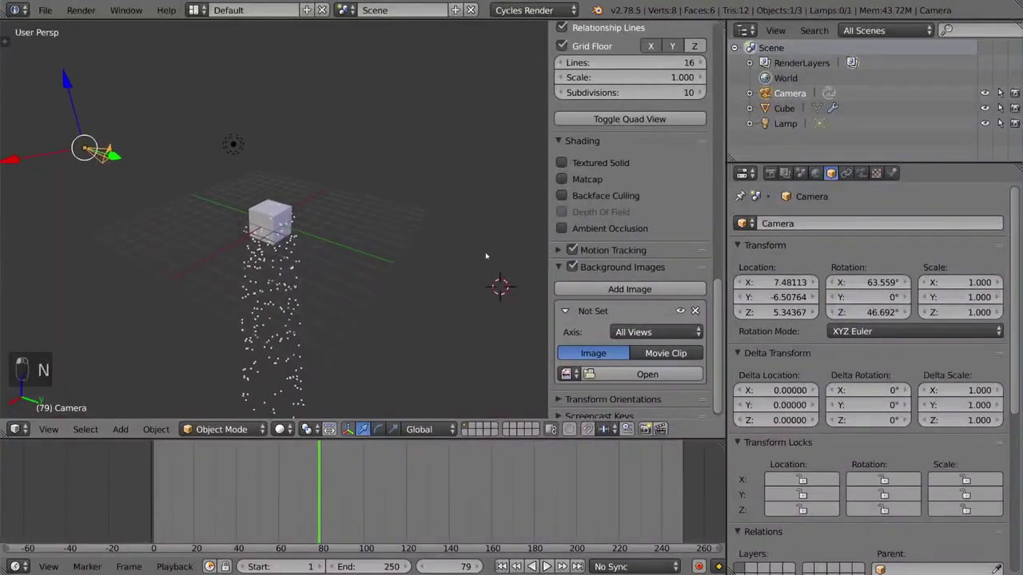
key(t)
key(t)
key(n)
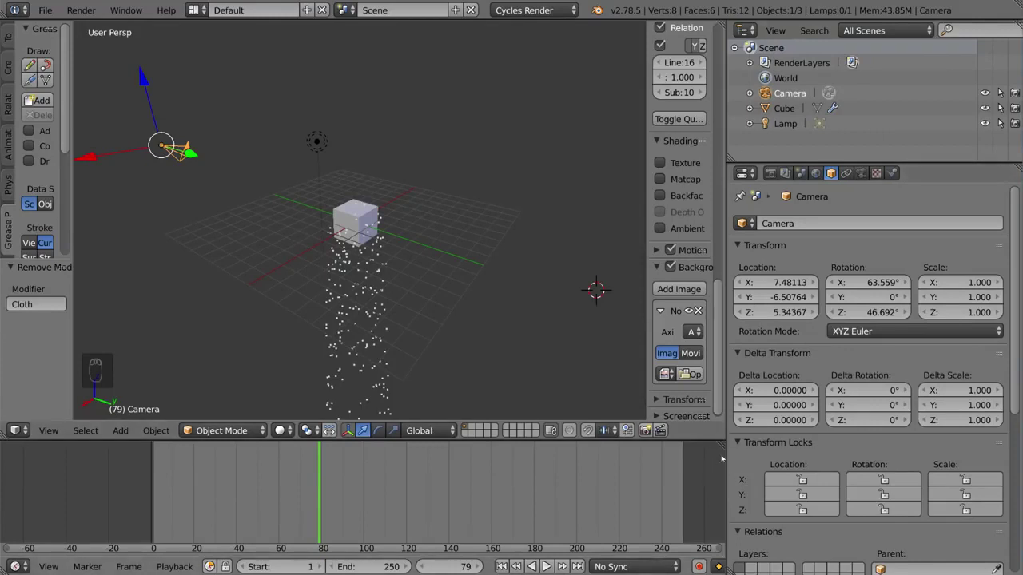
- Split the timeline into two areas, try the right one as an orbited 3D View, then make it an Outliner
drag(722, 442, 450, 461)
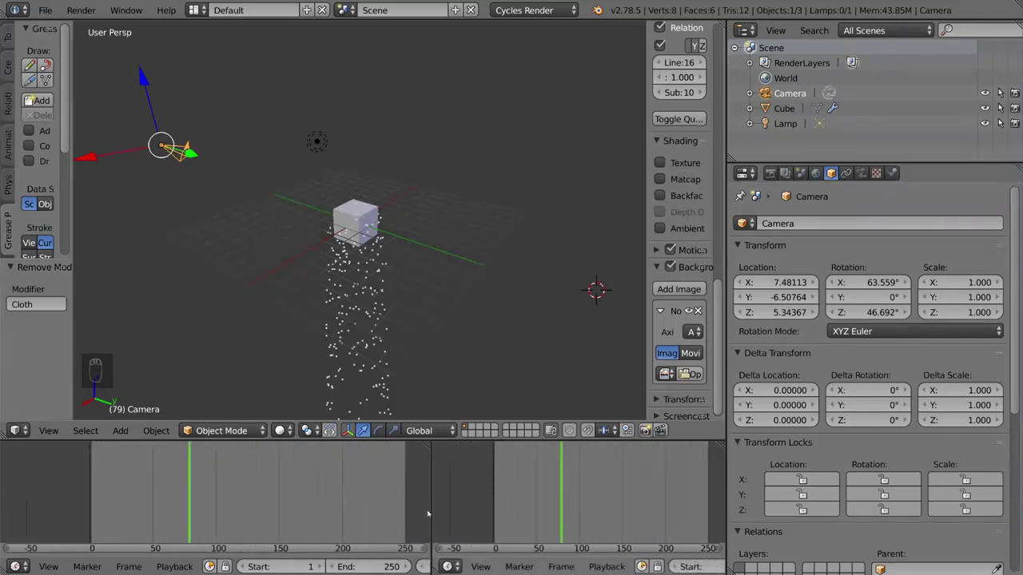
mouse_move(428, 513)
mouse_down()
mouse_move(350, 519)
mouse_move(479, 519)
mouse_move(431, 520)
mouse_up()
click(451, 567)
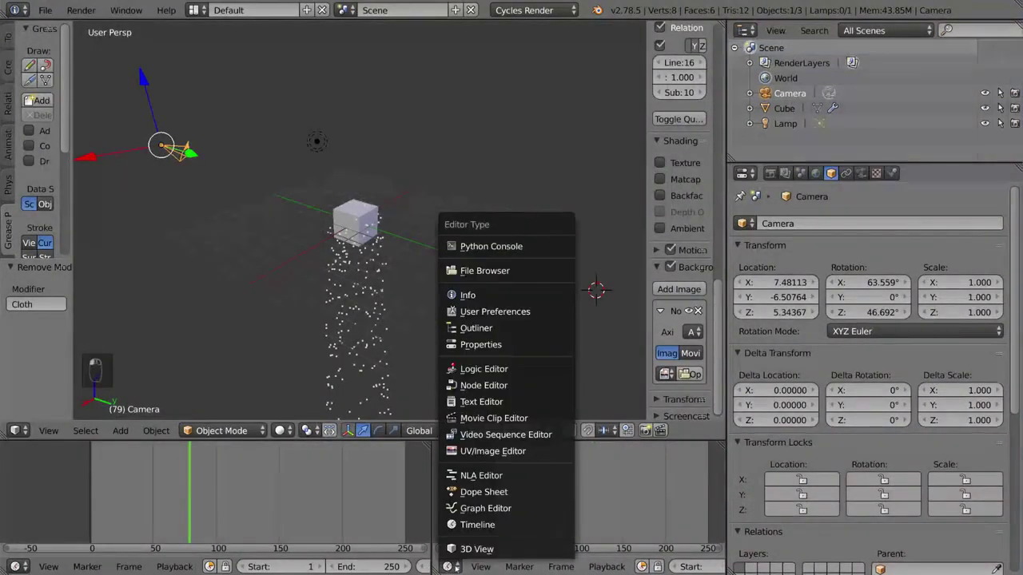
click(452, 566)
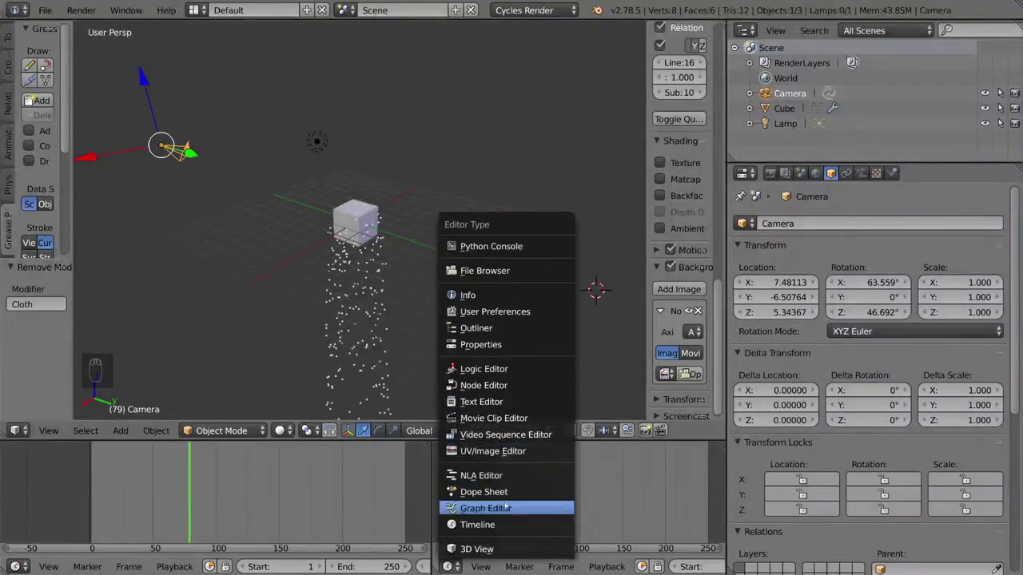
click(479, 549)
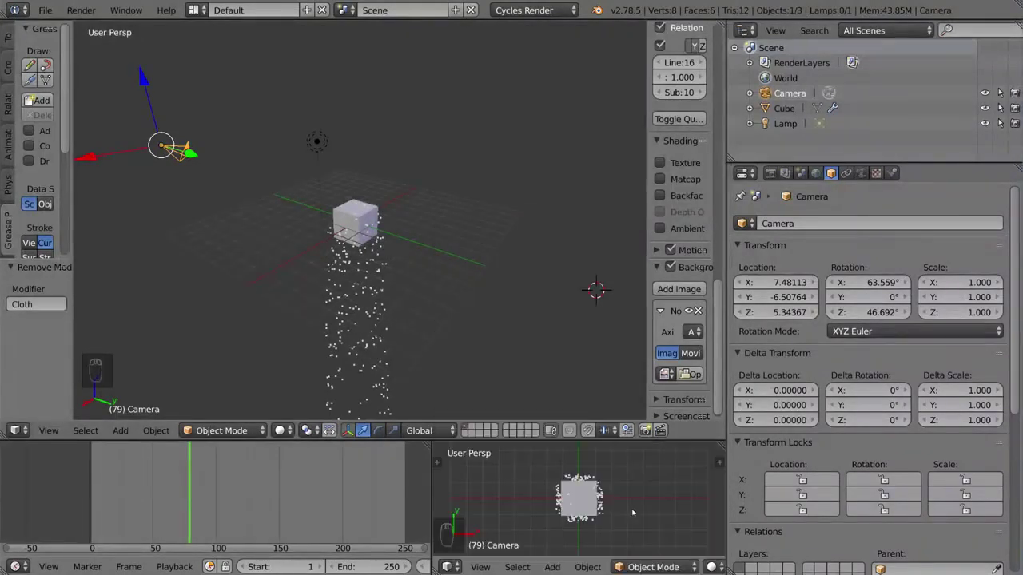
middle_drag(635, 512, 582, 473)
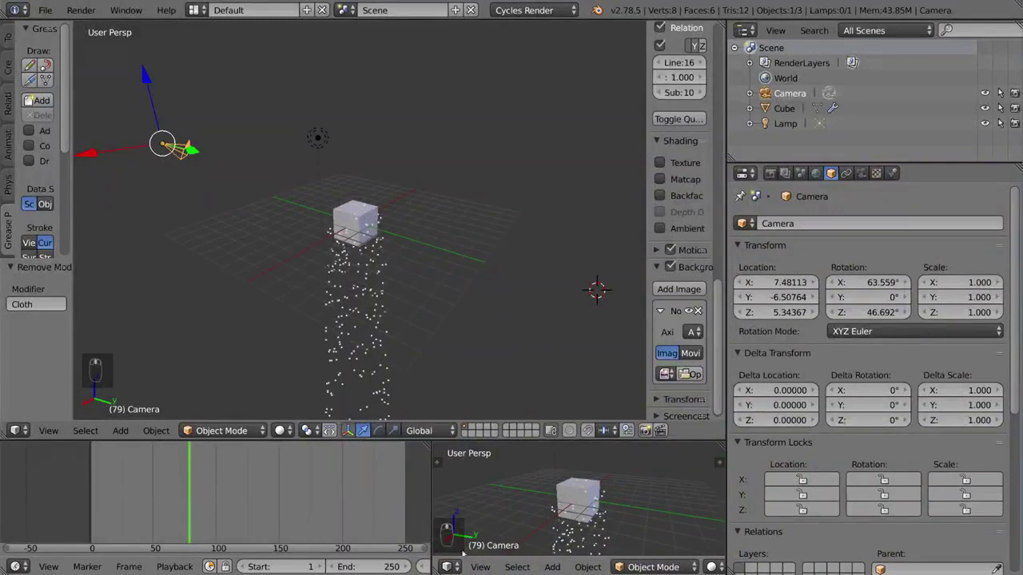
click(449, 567)
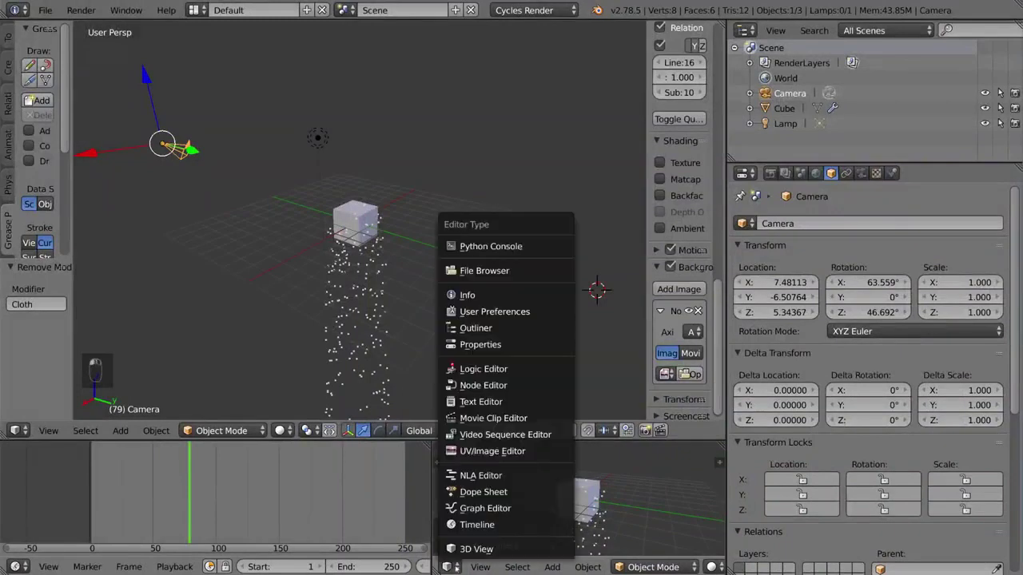
click(471, 328)
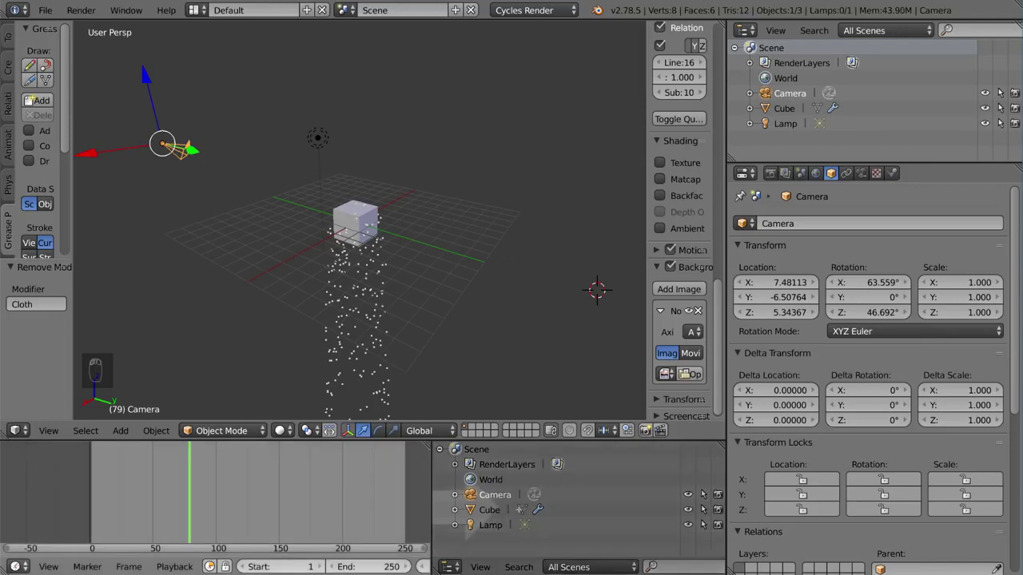
- Join the lower outliner area back into the timeline by dragging the area corner
drag(430, 444, 663, 487)
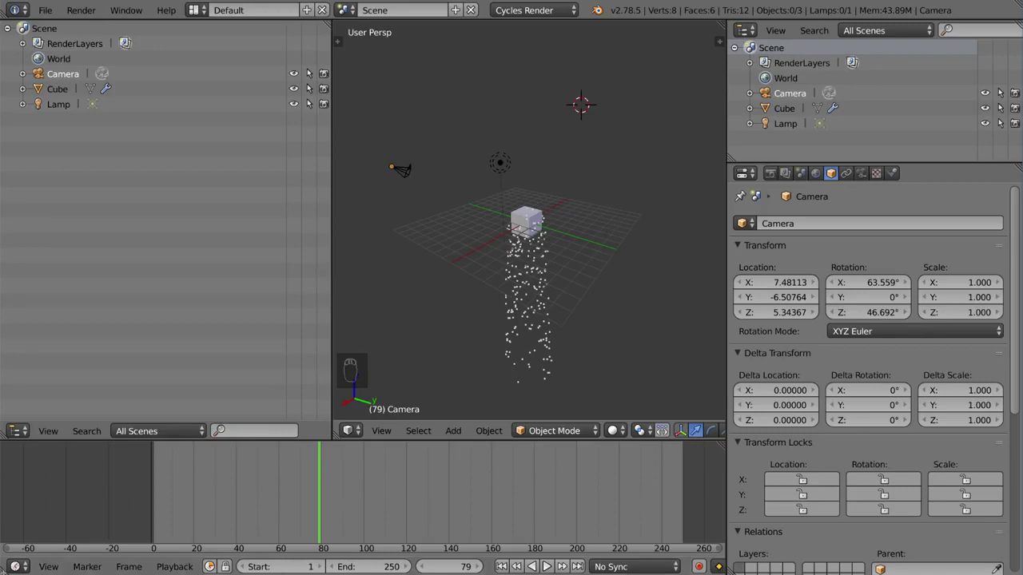
drag(4, 572, 407, 529)
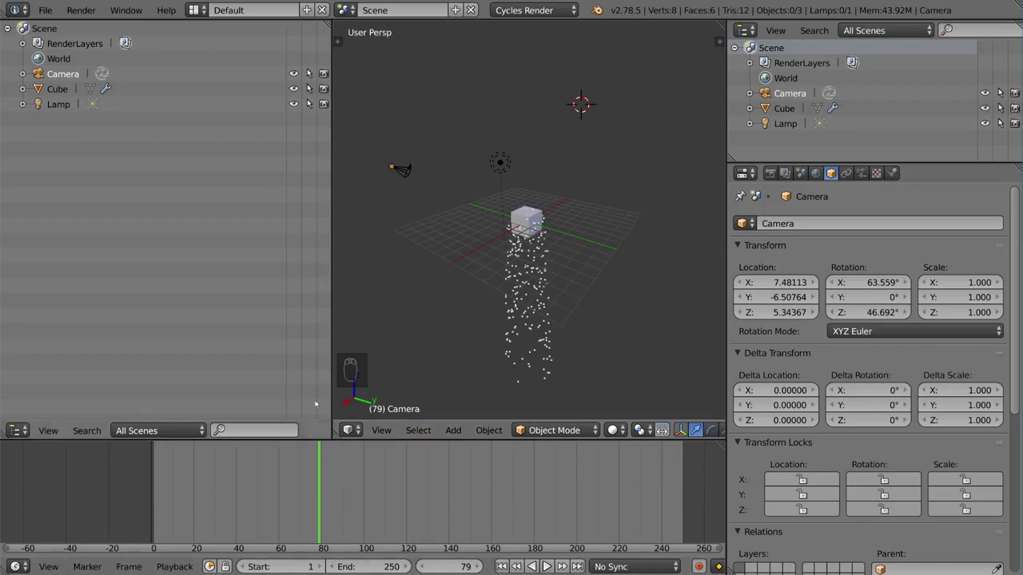
drag(4, 570, 133, 516)
drag(7, 510, 48, 551)
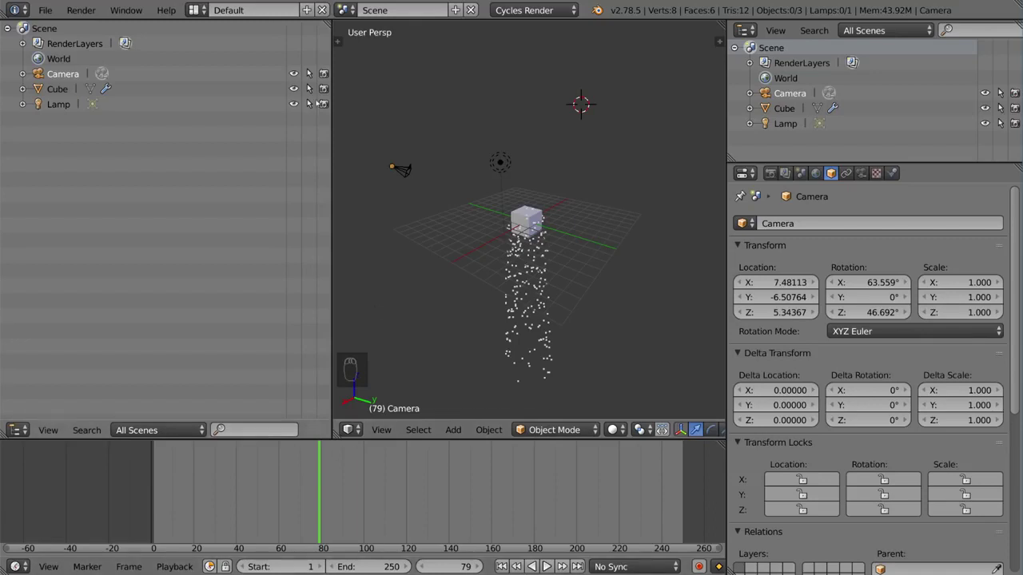
- Join the left outliner into the 3D view, then merge the bottom timeline into it too
drag(335, 439, 249, 431)
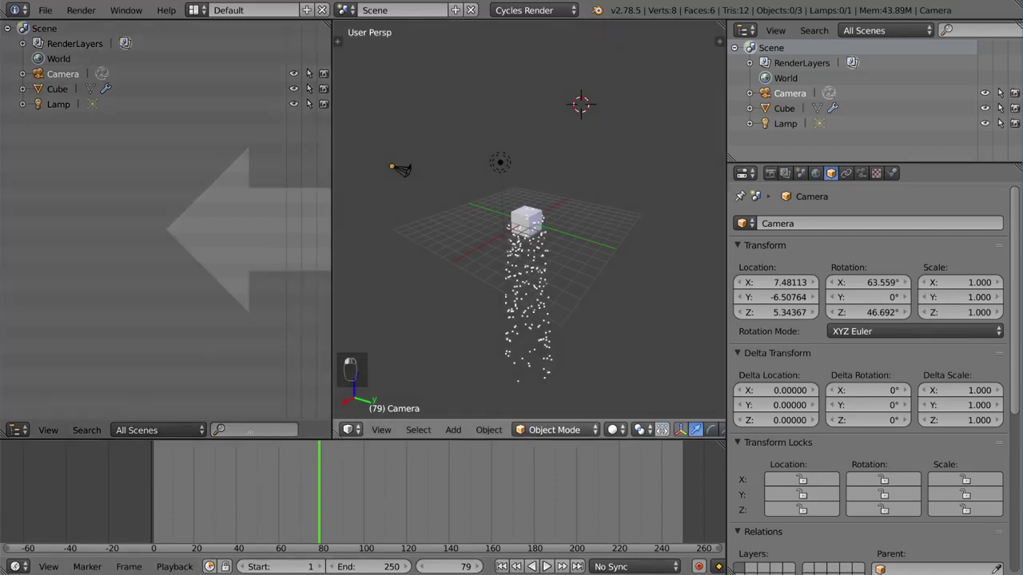
drag(192, 281, 192, 281)
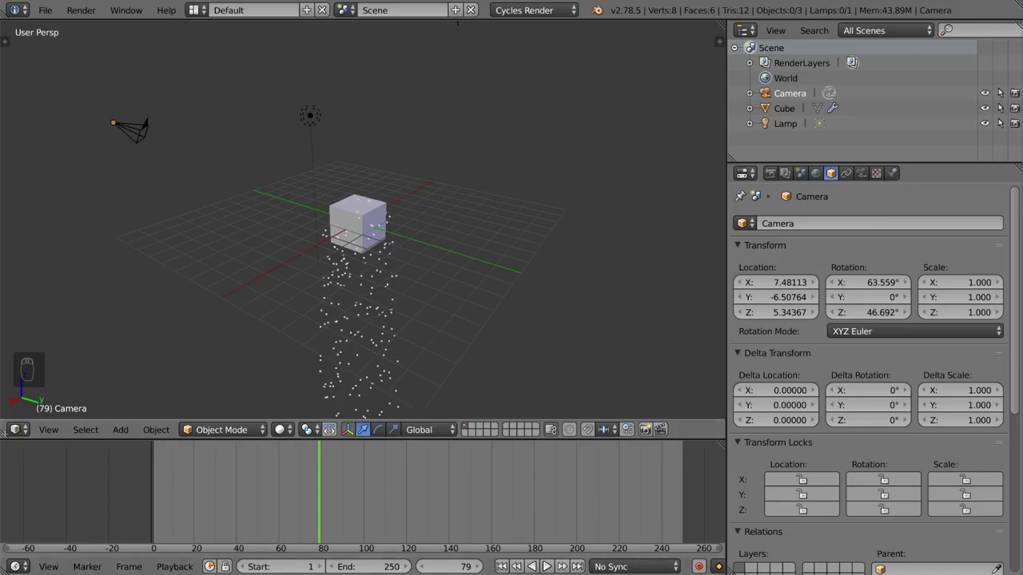
drag(8, 437, 19, 485)
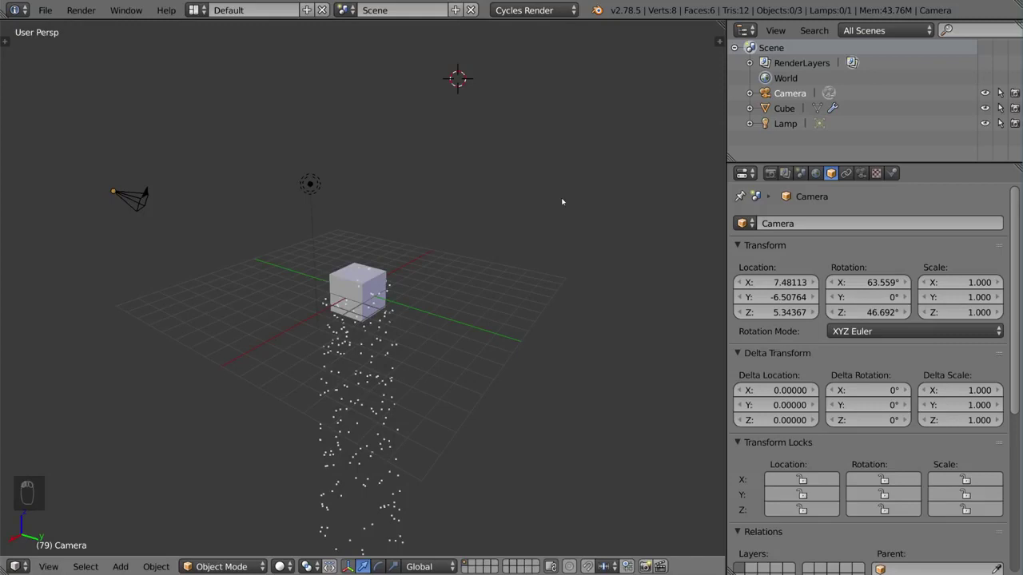